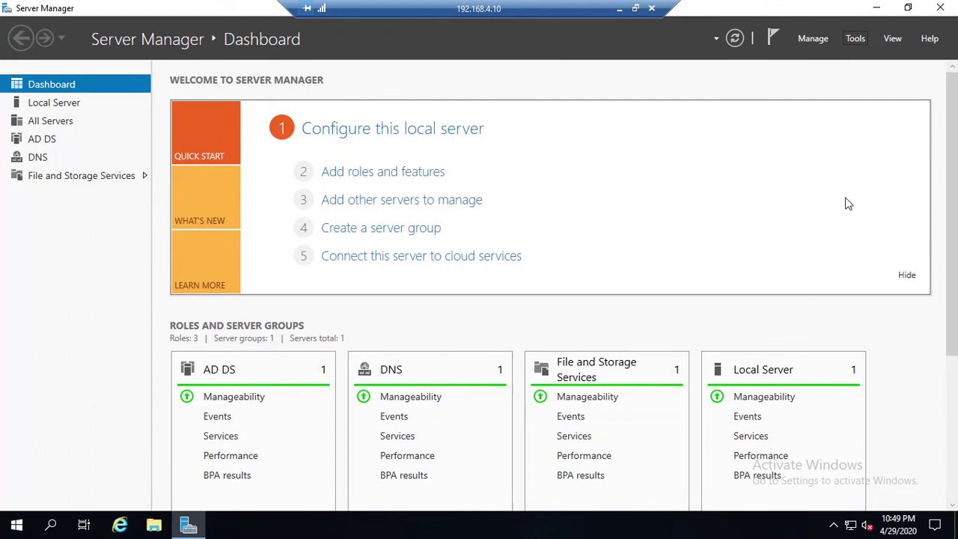
Step: Open Group Policy Management and start the Group Policy Results Wizard
left_click(855, 38)
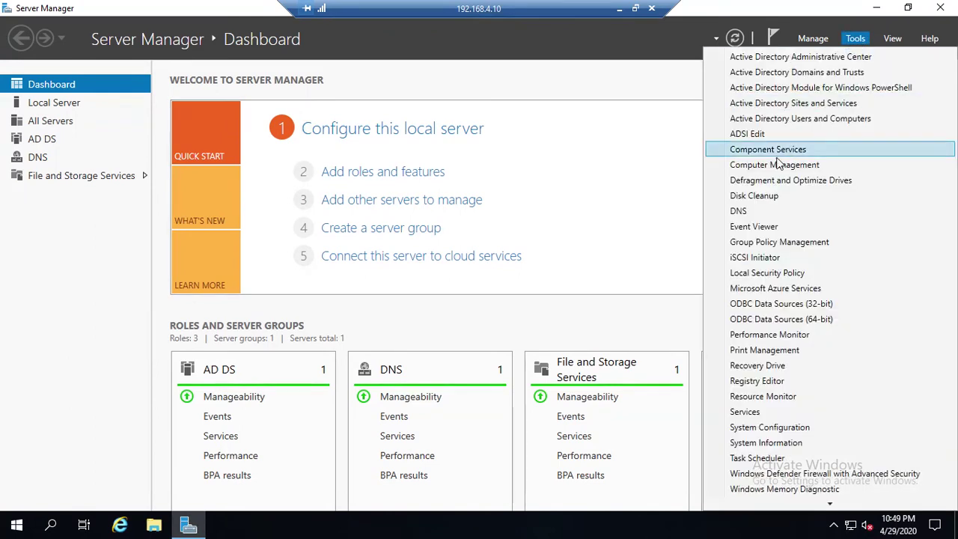
left_click(767, 242)
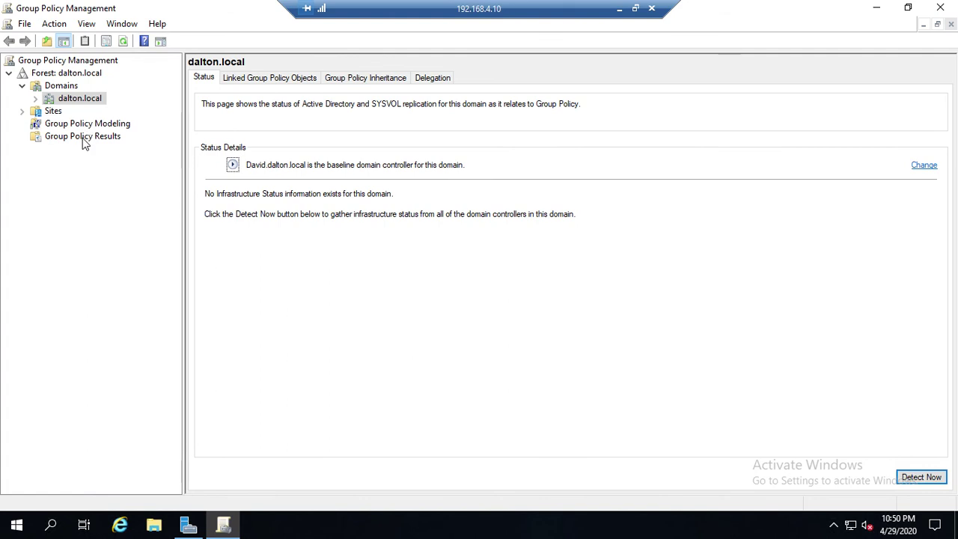
left_click(84, 142)
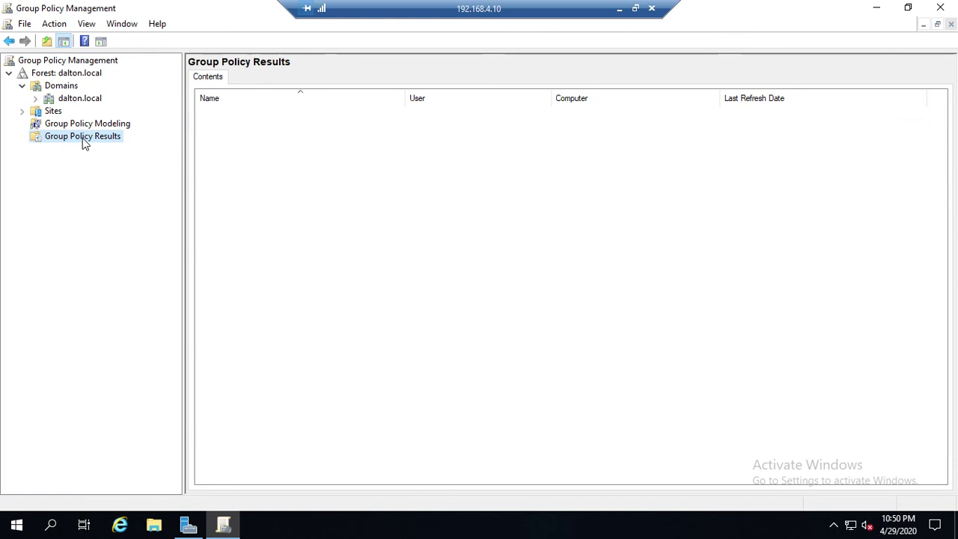
right_click(83, 142)
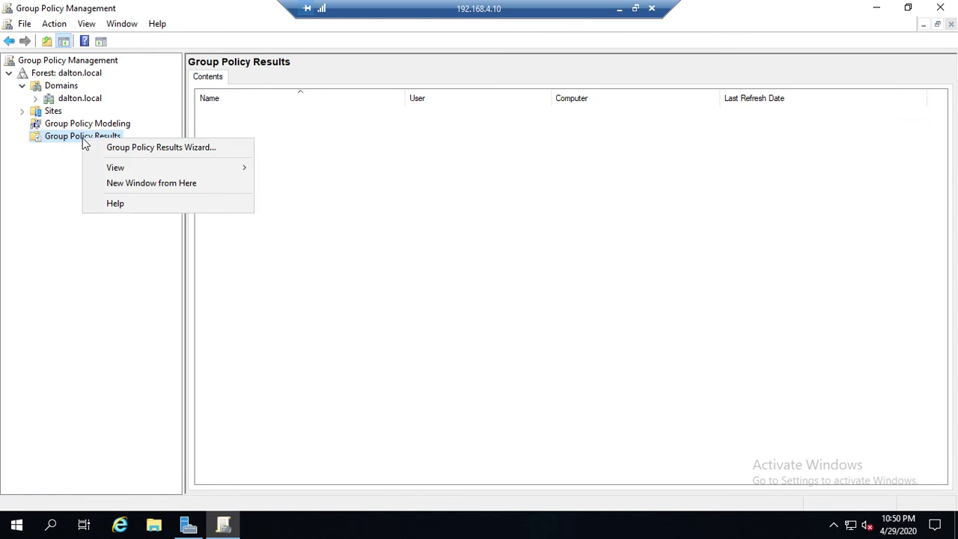
left_click(137, 149)
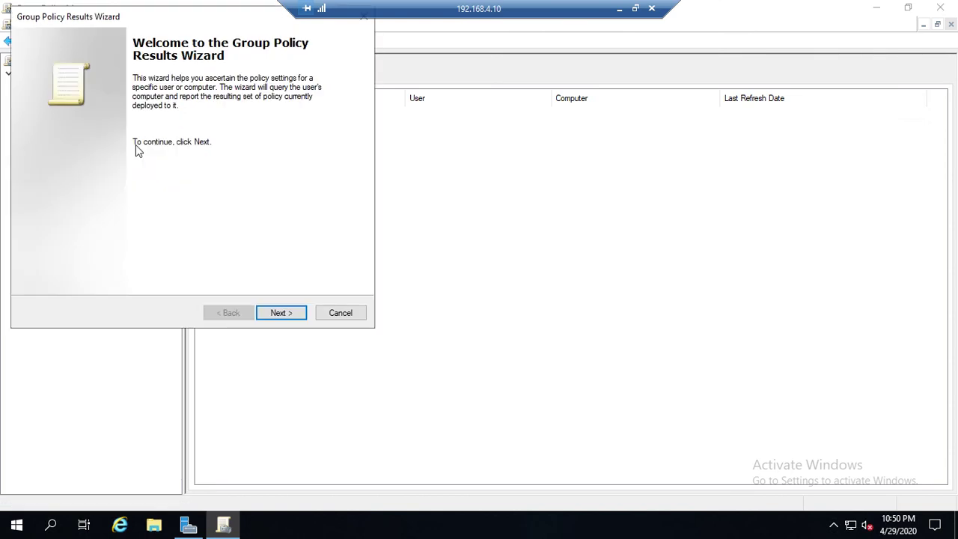
left_click_drag(214, 17, 513, 156)
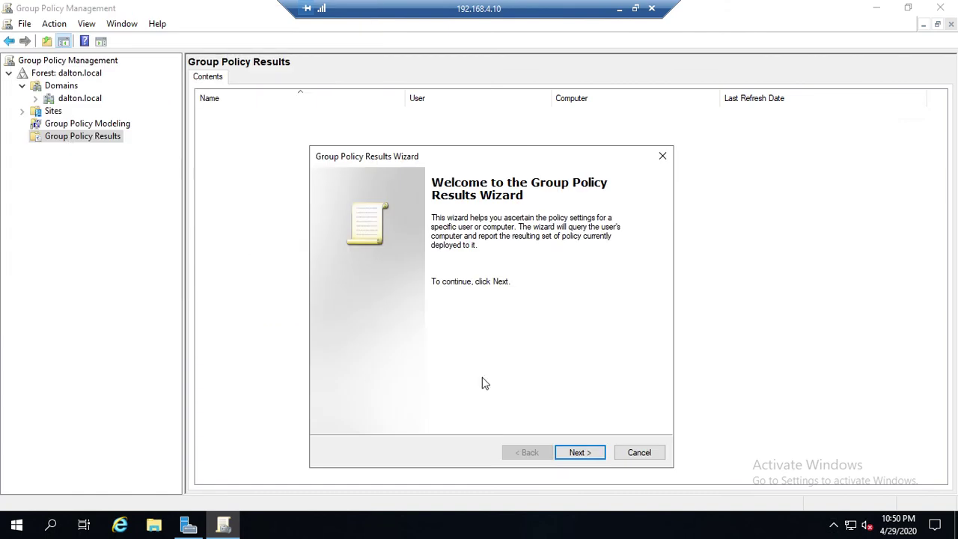
Step: Generate a Group Policy Results report for this computer and the current user, including both computer and user policy settings
left_click(578, 455)
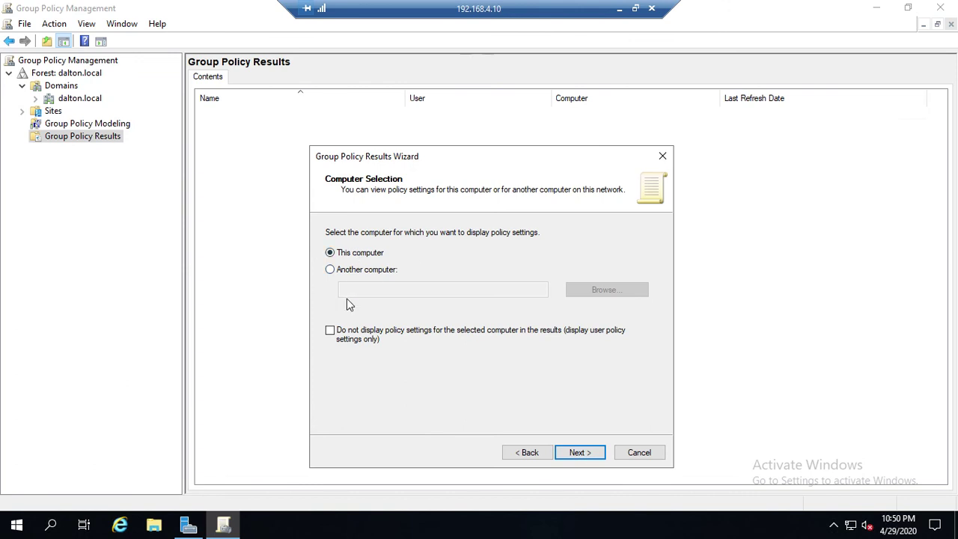
left_click(573, 453)
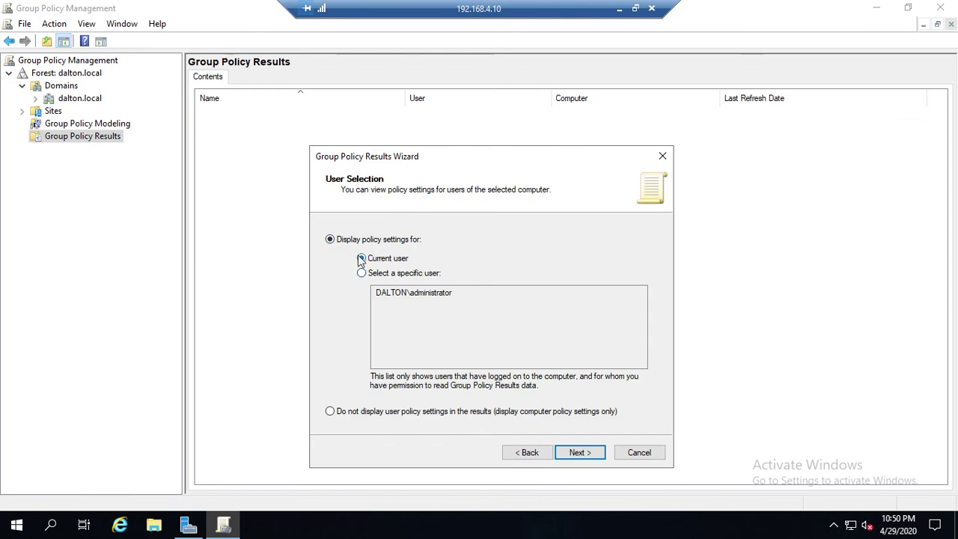
left_click(377, 275)
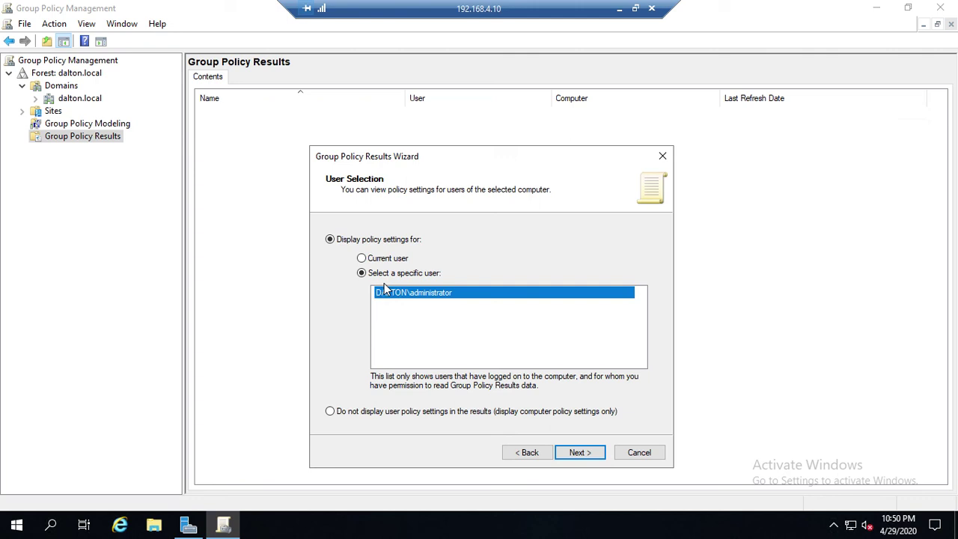
left_click(367, 258)
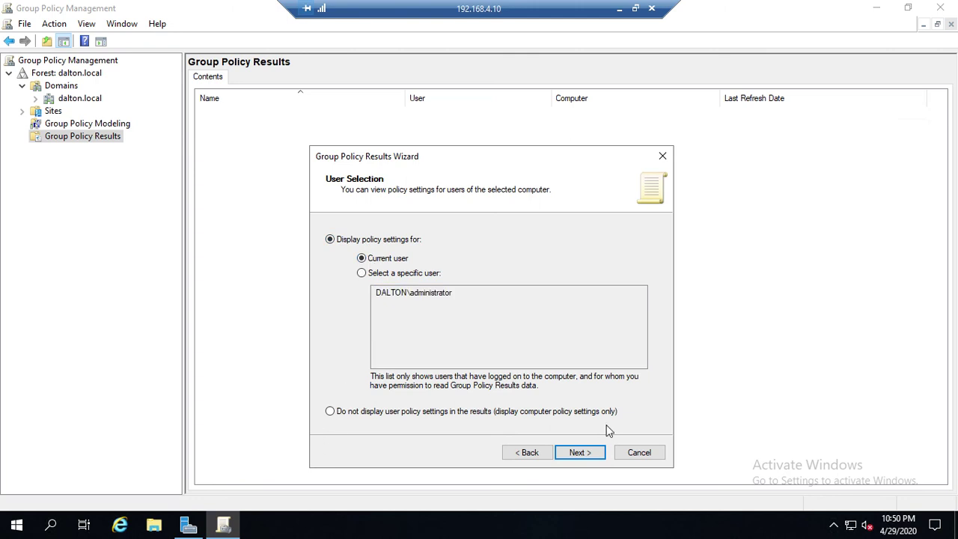
left_click(575, 454)
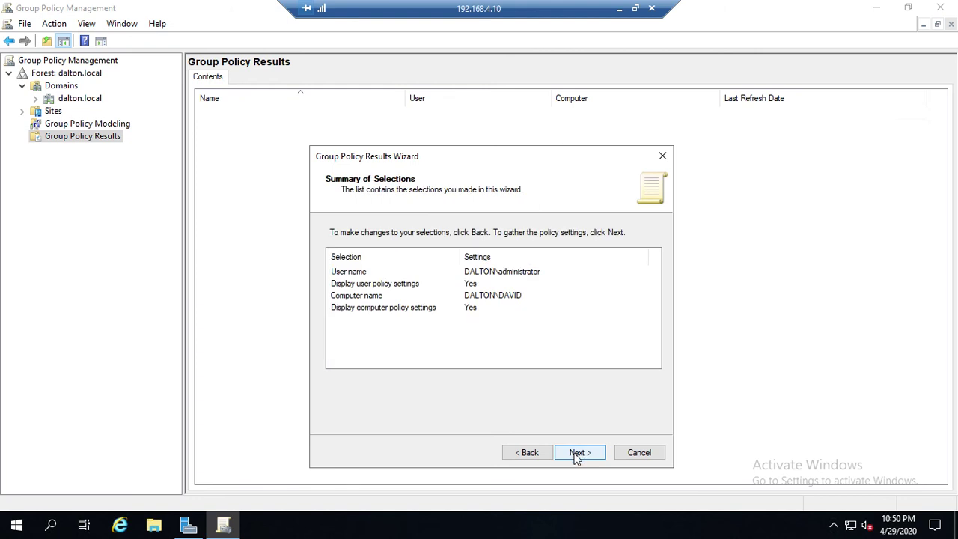
left_click(576, 455)
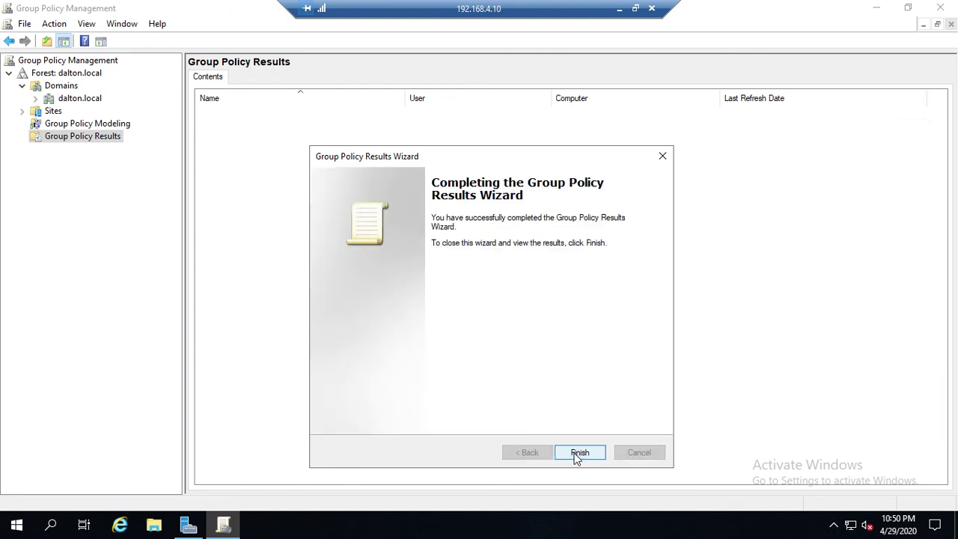
left_click(578, 453)
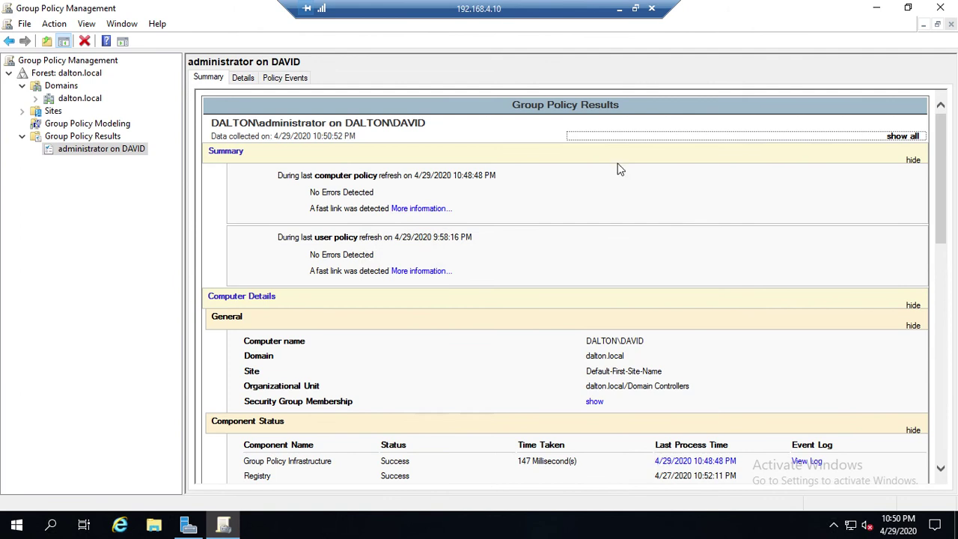
Step: Collapse the report's Summary, General and Component Status sections, and examine the Security Settings, including Password Policy, under Computer Details
left_click(912, 161)
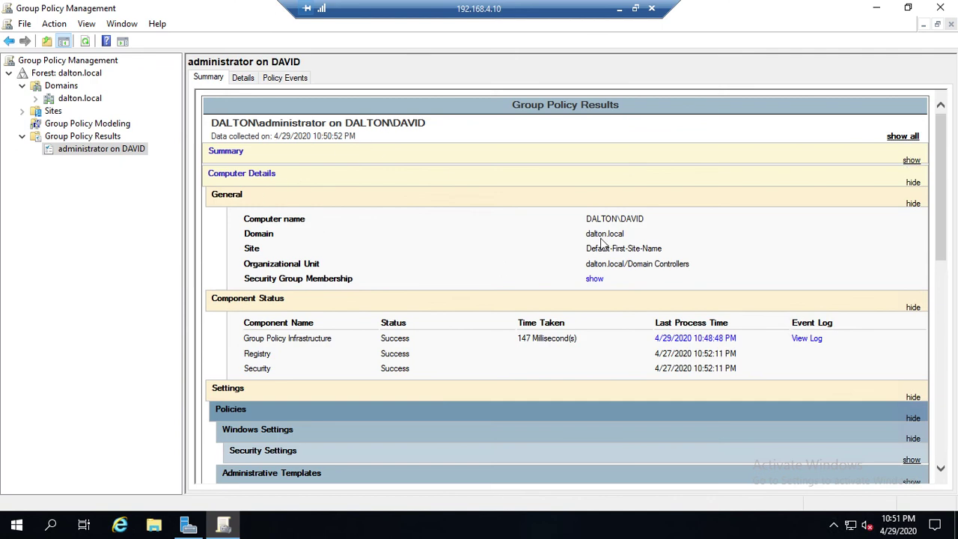
left_click(914, 204)
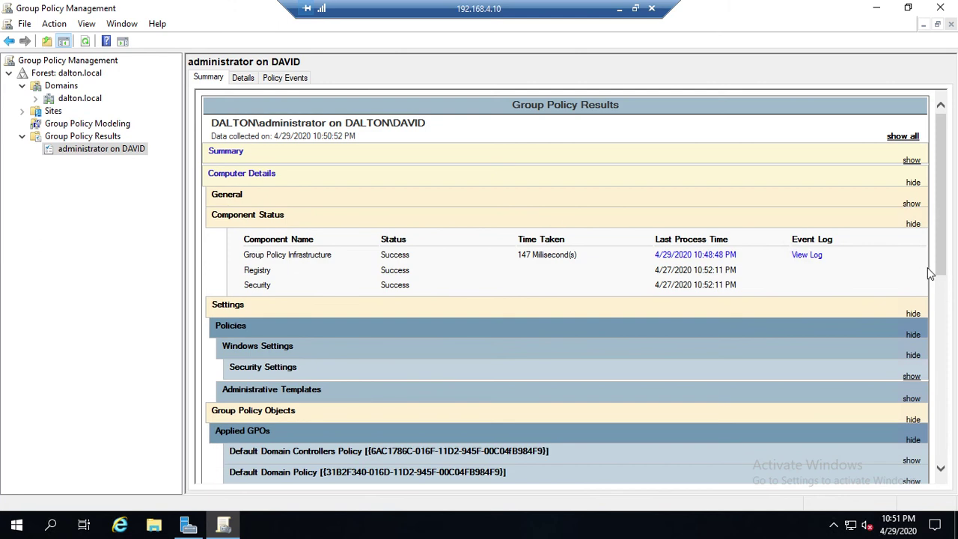
left_click(913, 224)
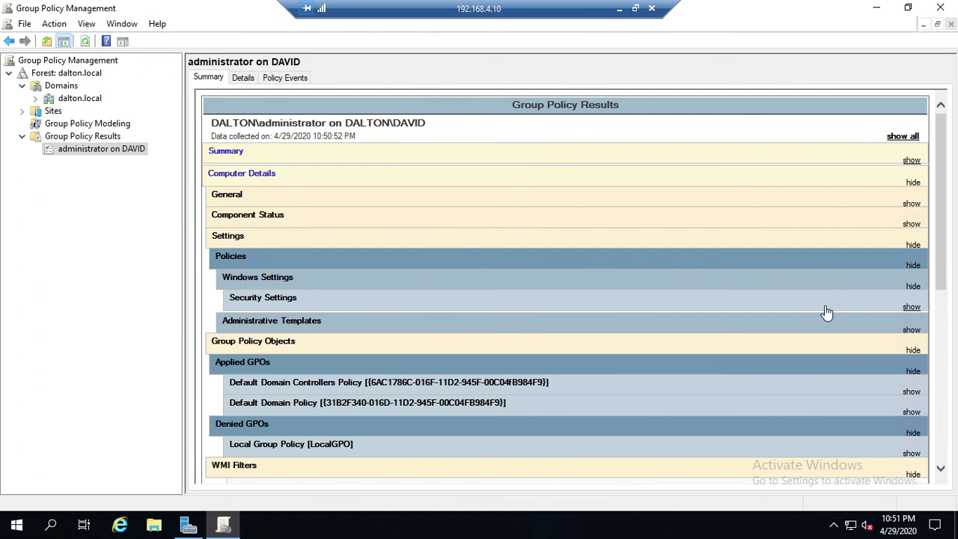
left_click(912, 307)
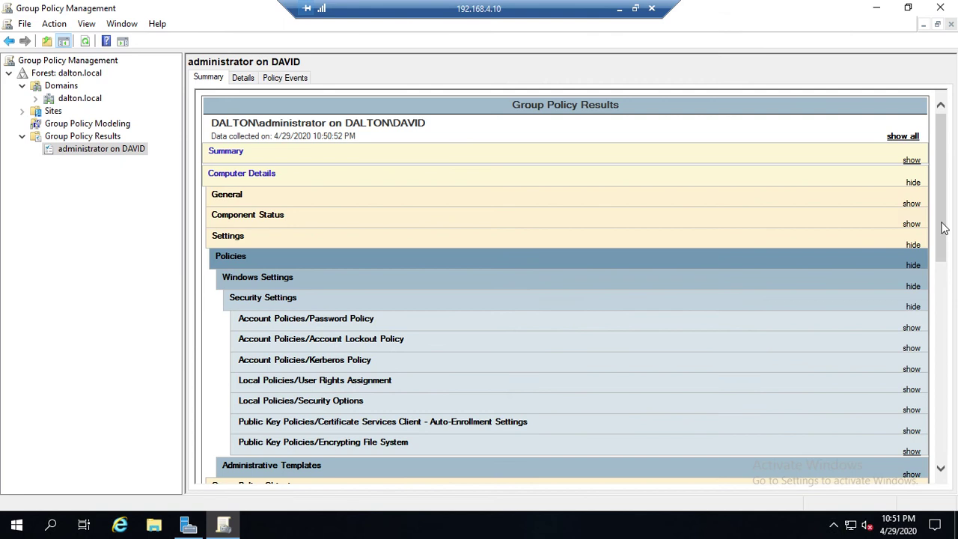
left_click_drag(949, 227, 947, 259)
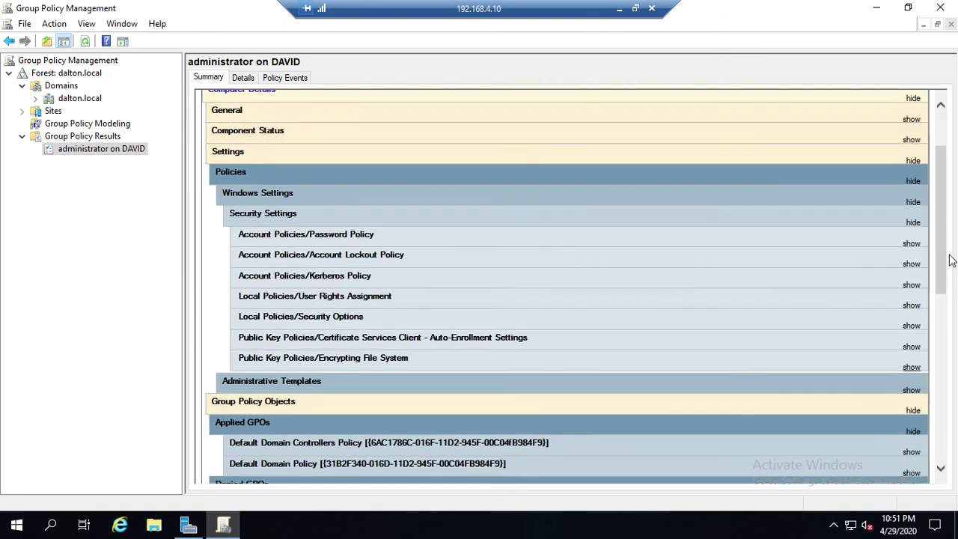
left_click(911, 245)
left_click(912, 245)
left_click_drag(944, 200, 947, 175)
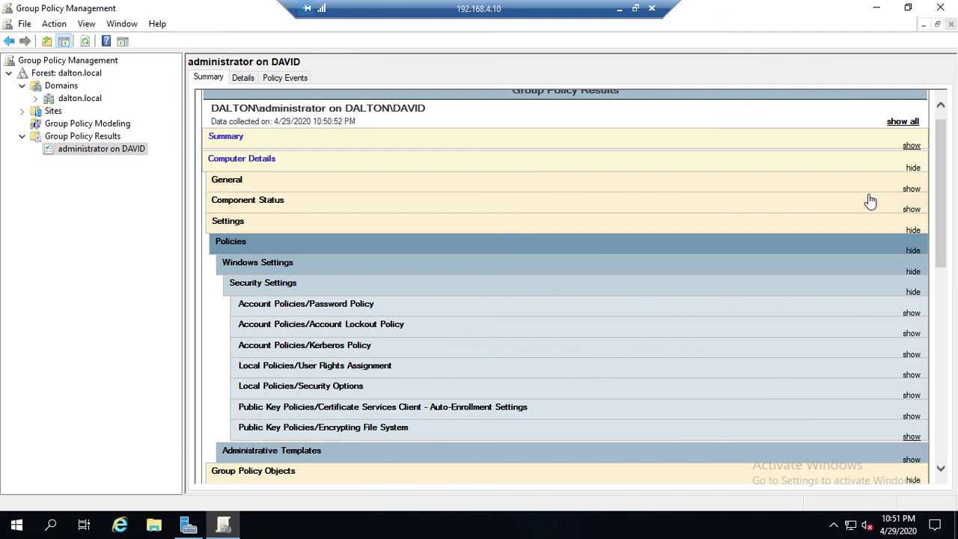
Step: Review and collapse the Settings, Group Policy Objects and WMI Filters sections under Computer Details
left_click(912, 230)
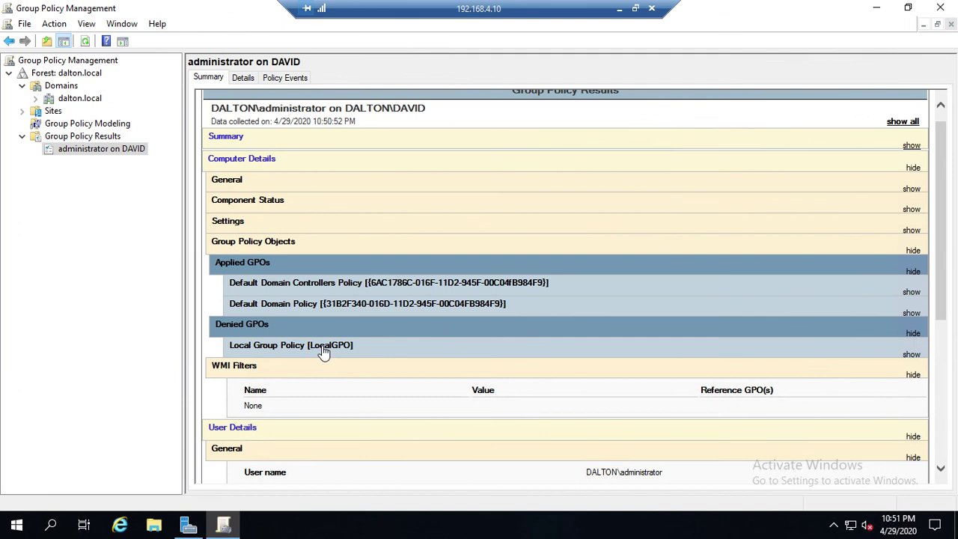
left_click(912, 250)
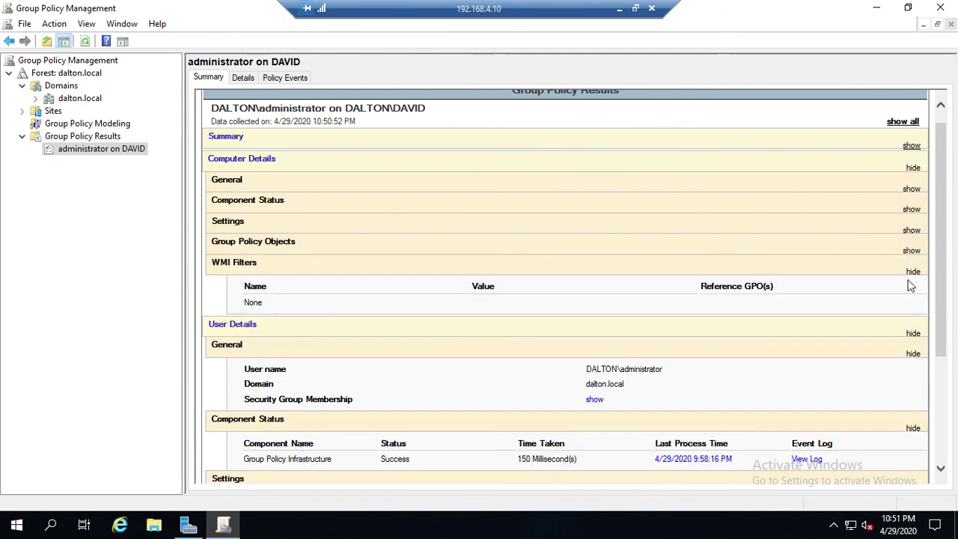
left_click(913, 271)
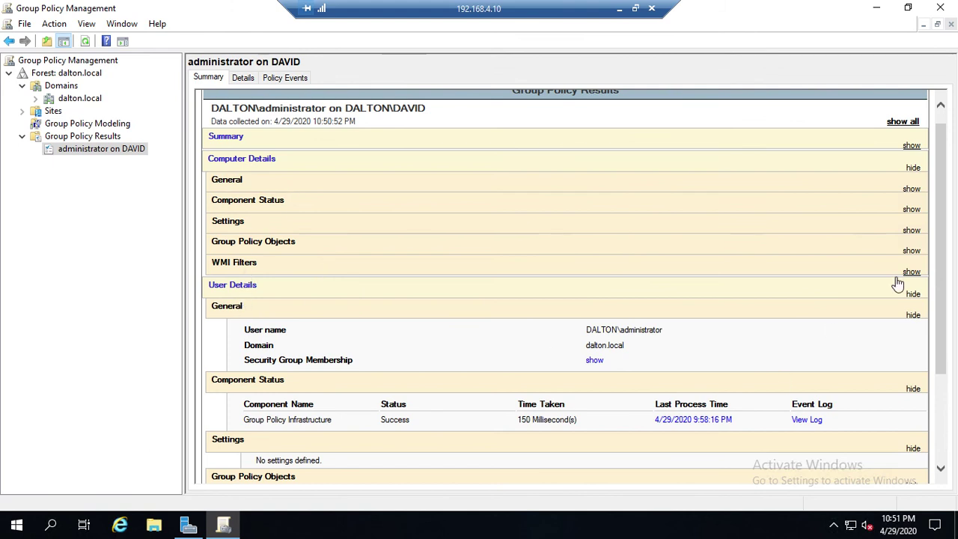
Step: Review and collapse the General, Component Status, Settings, Group Policy Objects and WMI Filters sections under User Details
left_click(913, 315)
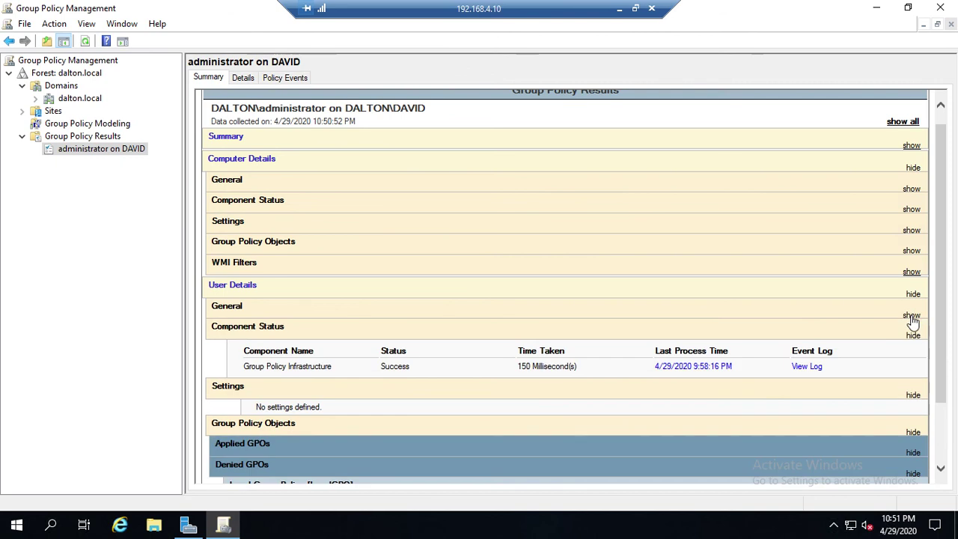
left_click(913, 336)
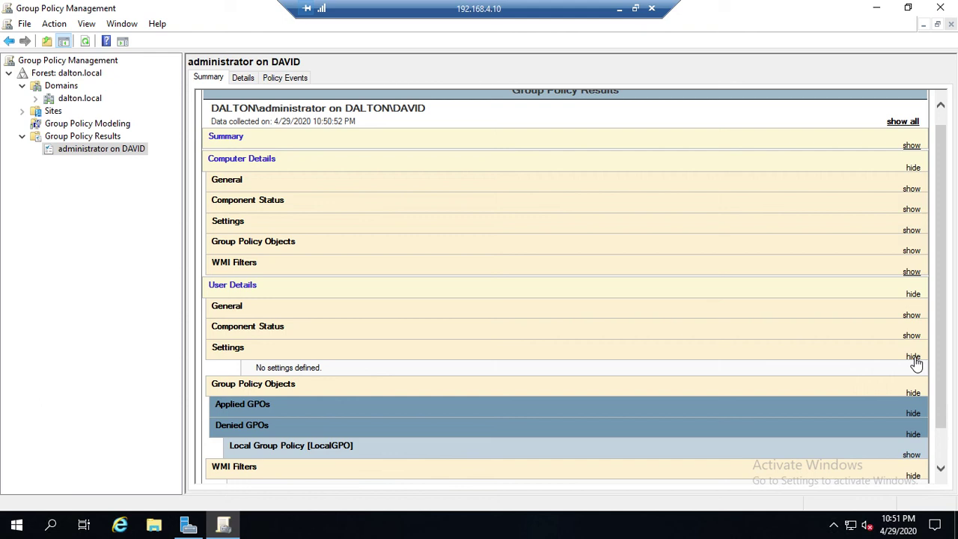
left_click(914, 357)
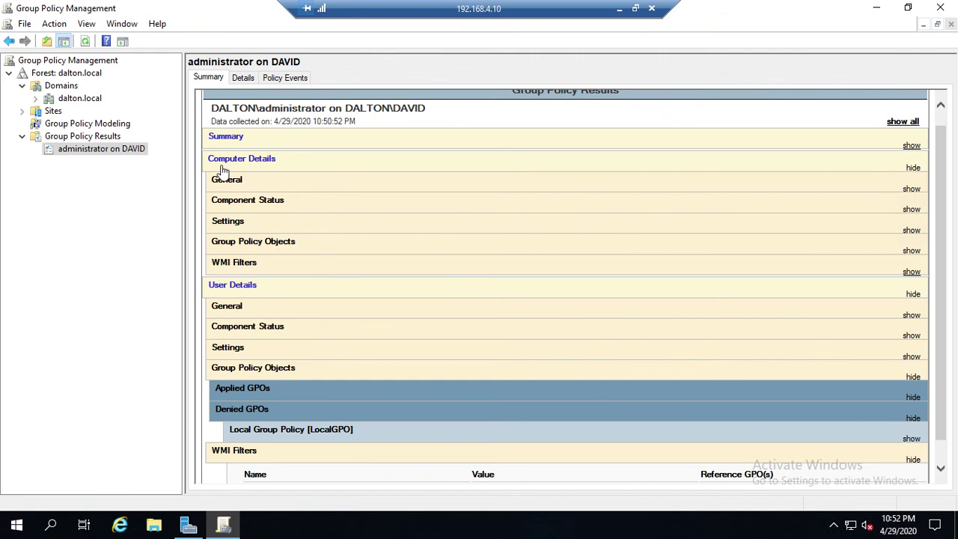
left_click(914, 375)
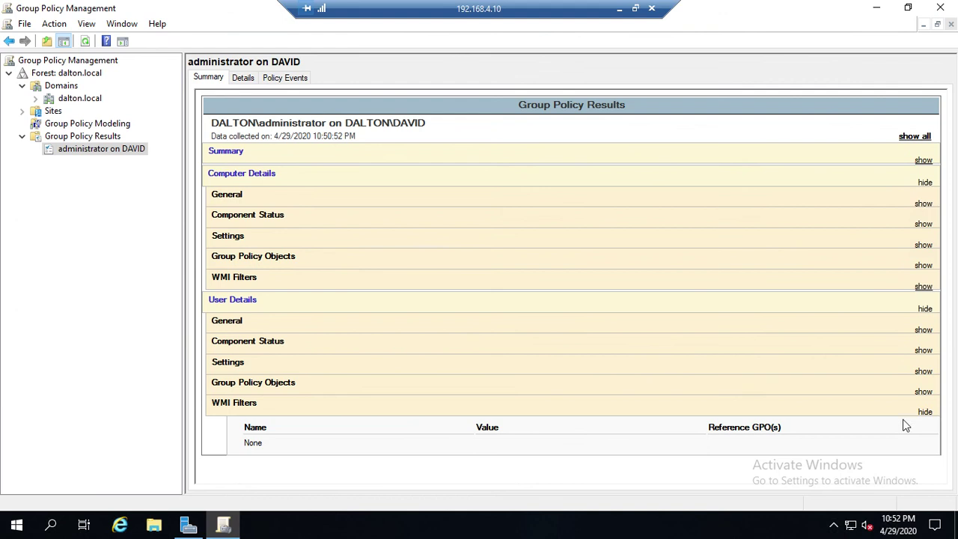
left_click(925, 412)
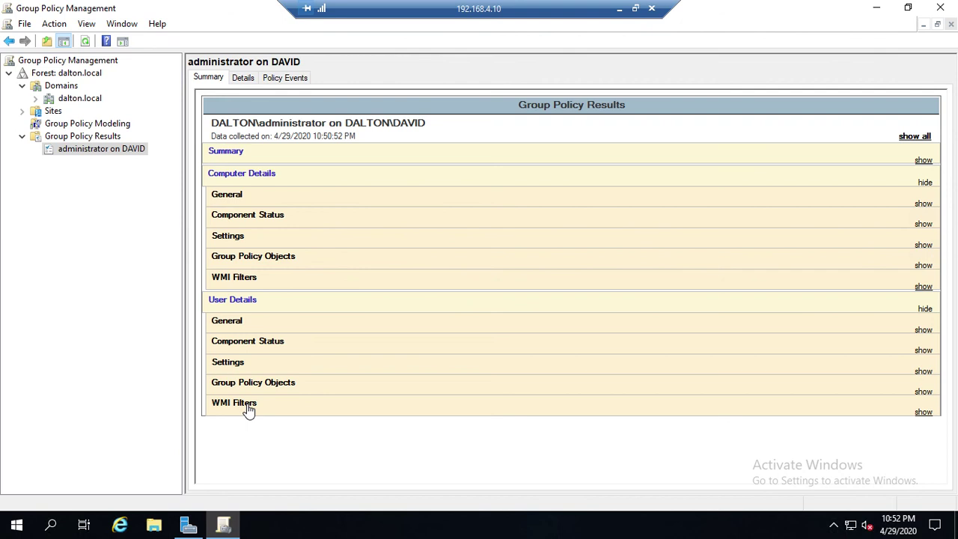
left_click(80, 224)
left_click(93, 128)
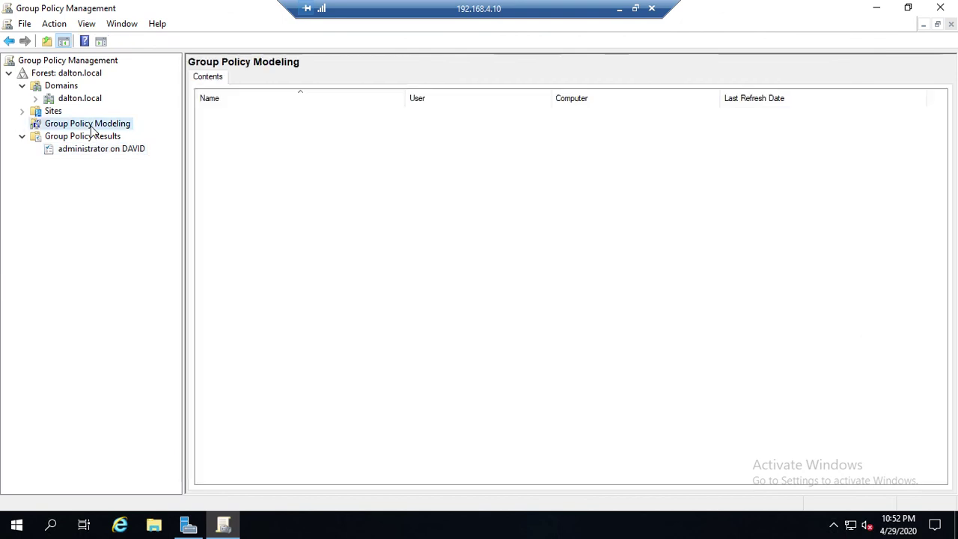
right_click(92, 128)
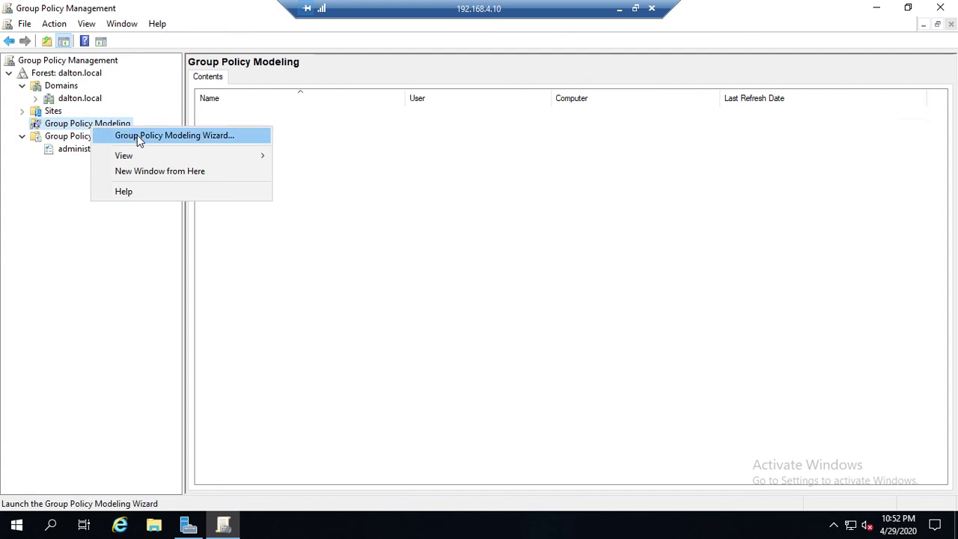
left_click(23, 214)
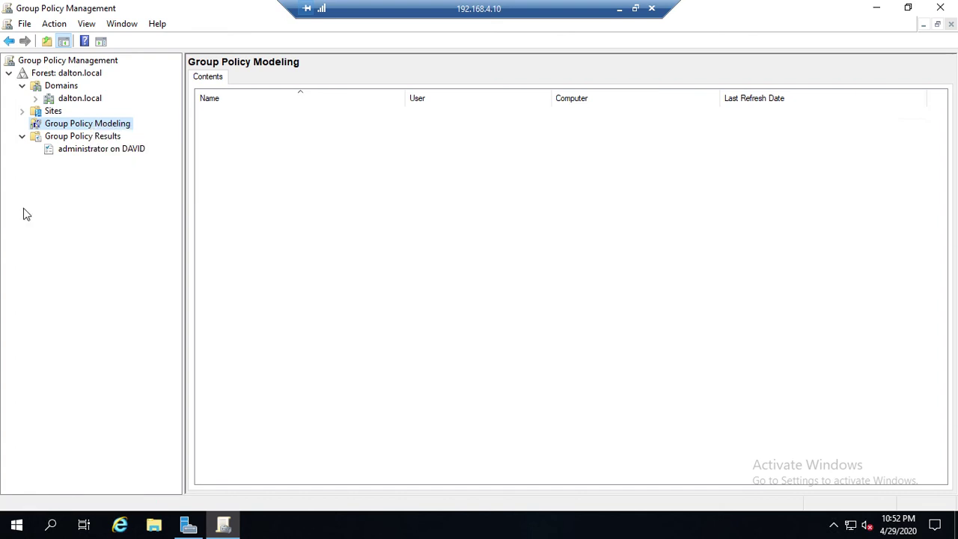
Step: Delete the administrator's report from Group Policy Results and confirm the deletion
right_click(88, 152)
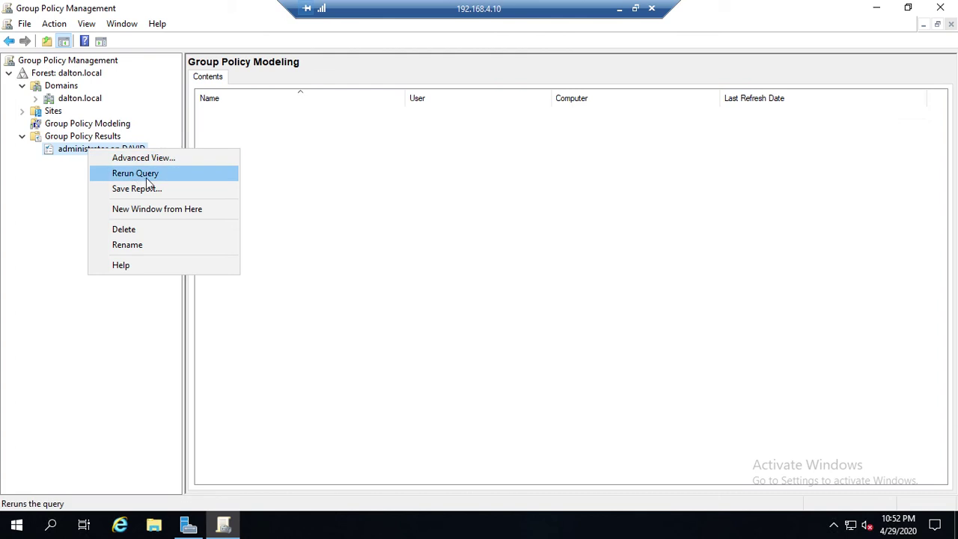
left_click(139, 235)
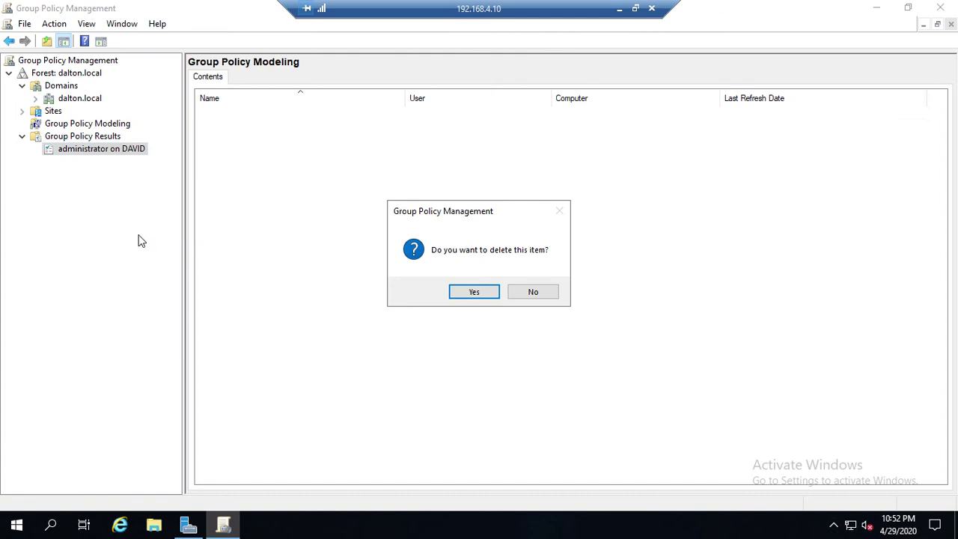
left_click(477, 294)
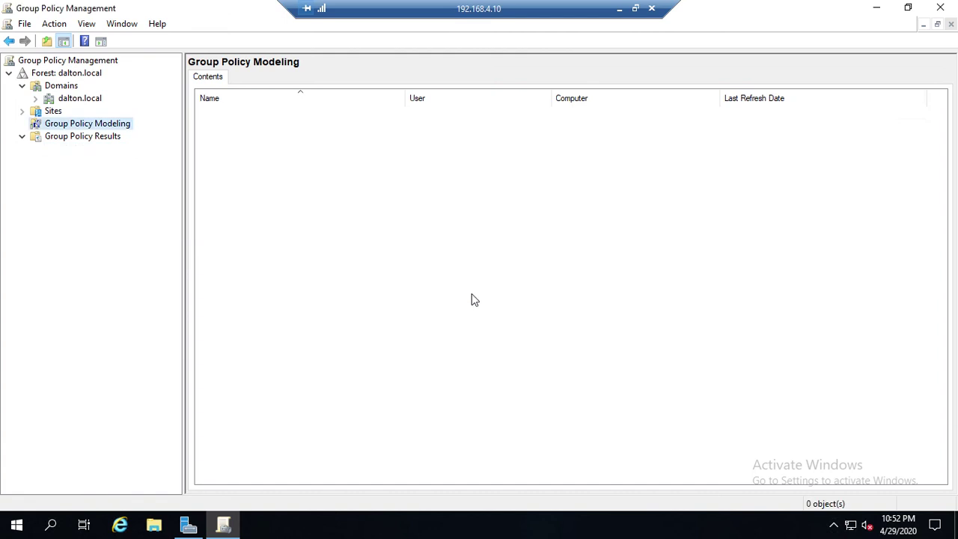
Step: Start a Group Policy Modeling simulation for dalton.local, processed on any available domain controller running Windows Server 2003 or later
right_click(84, 129)
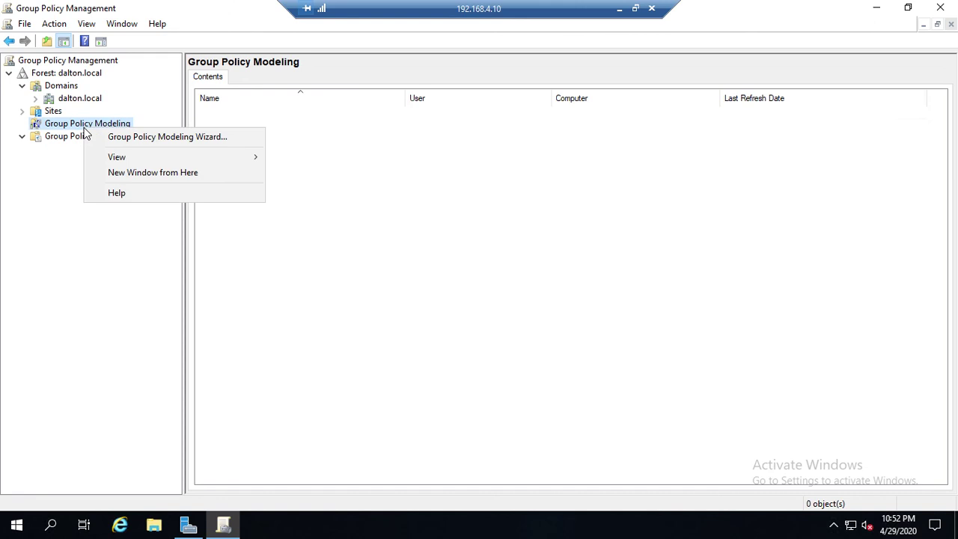
left_click(147, 144)
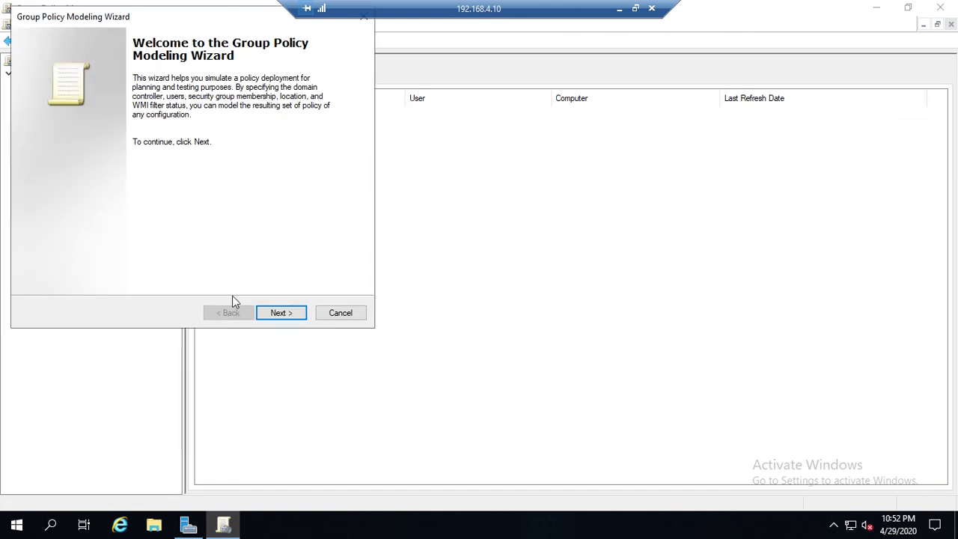
left_click(278, 312)
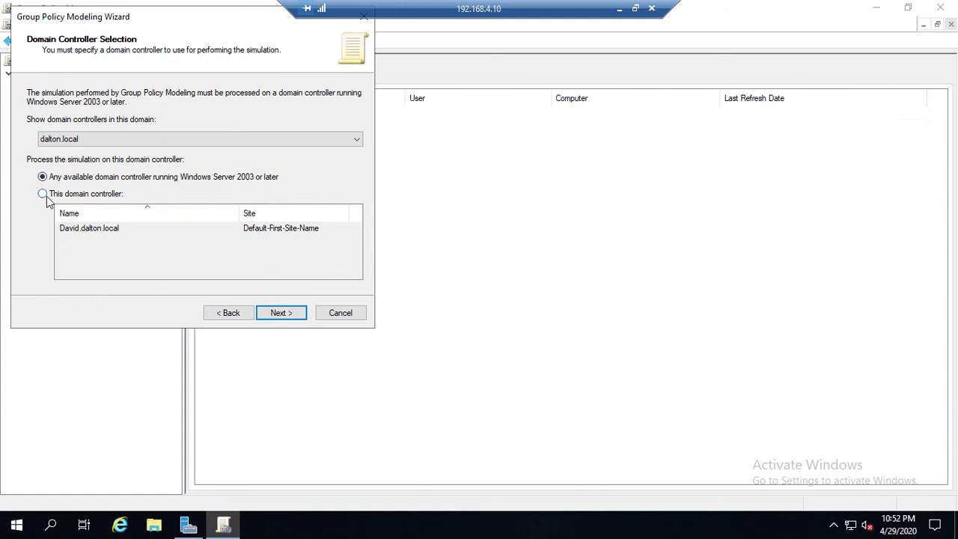
left_click(274, 314)
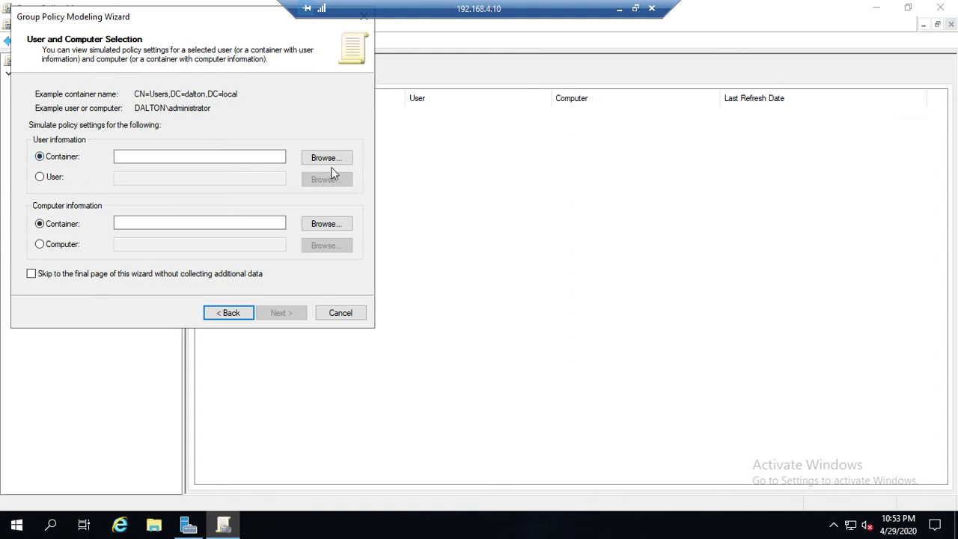
Step: Set the simulation's user information to a specific user, looking up the guest user's name in dalton.local
left_click(51, 178)
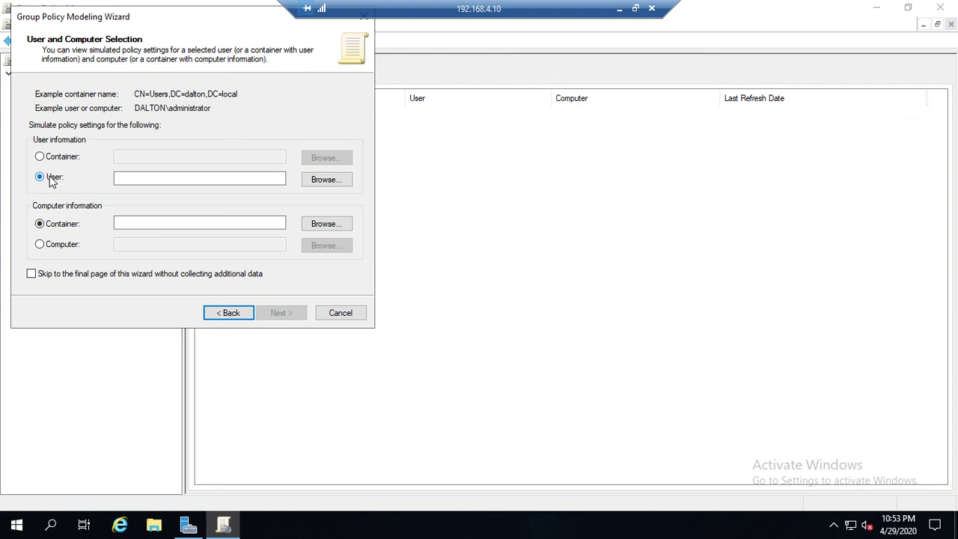
left_click(335, 181)
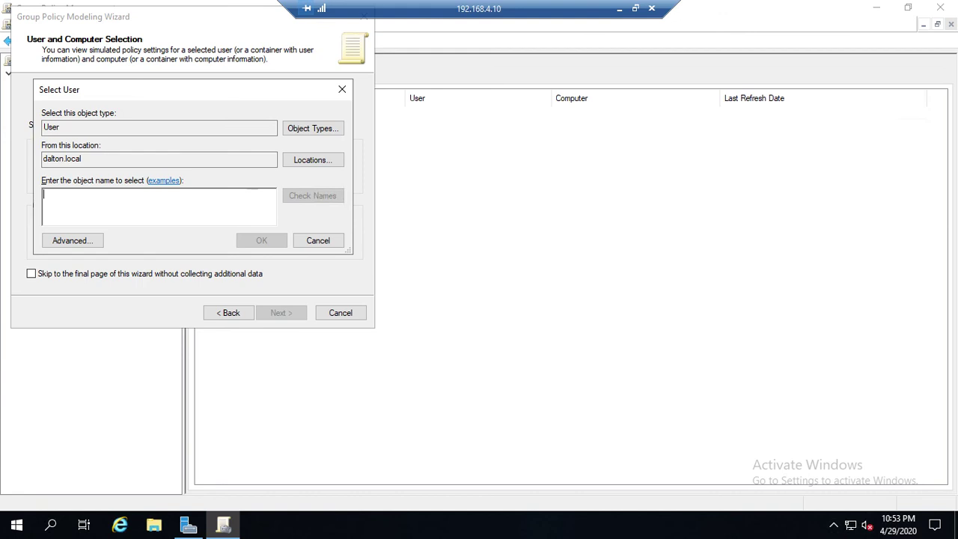
type("danny")
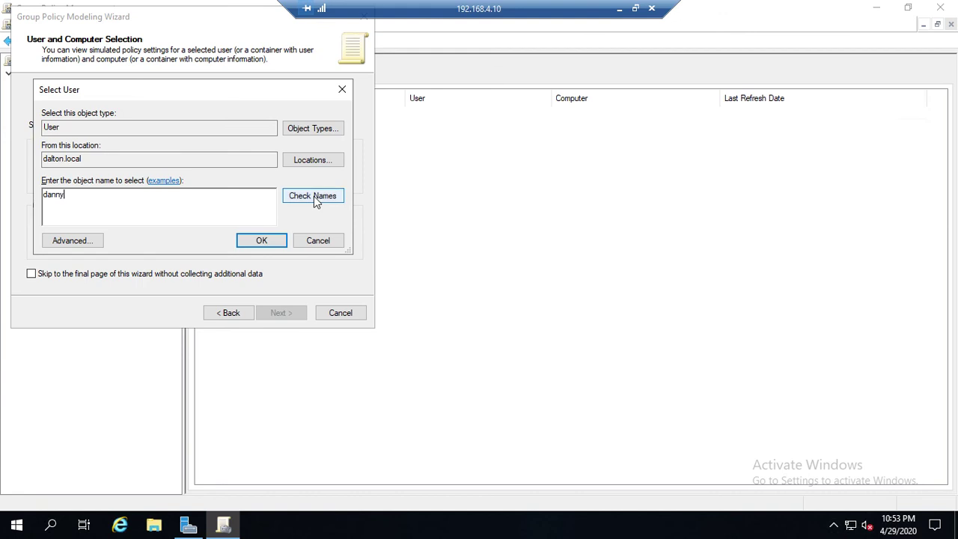
left_click(314, 196)
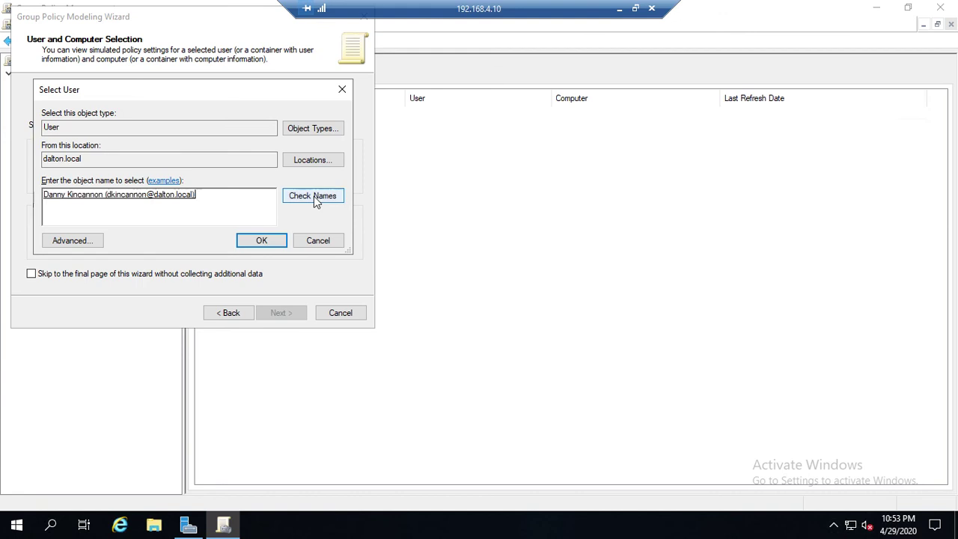
left_click(264, 240)
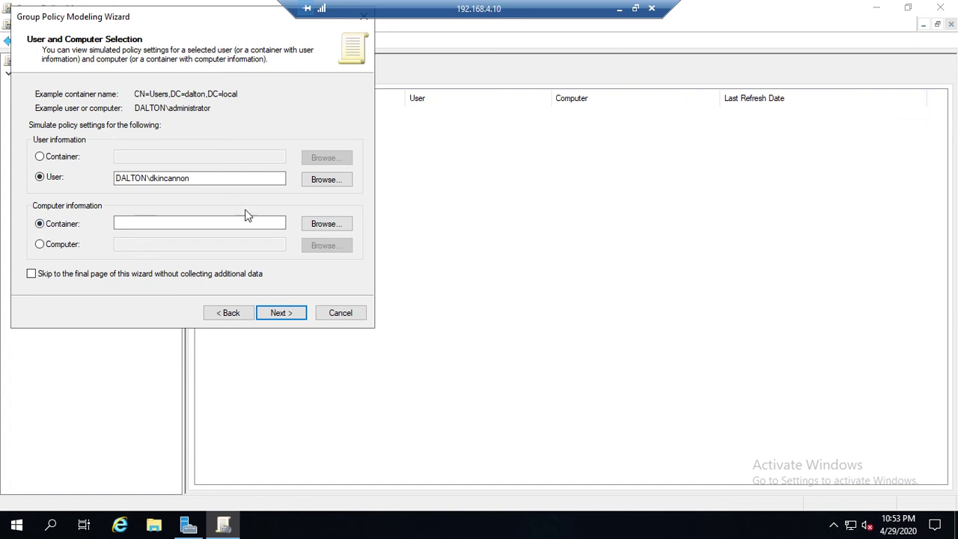
Step: Set the computer information container to Computers in the dalton domain and continue without skipping to the final page
left_click(322, 223)
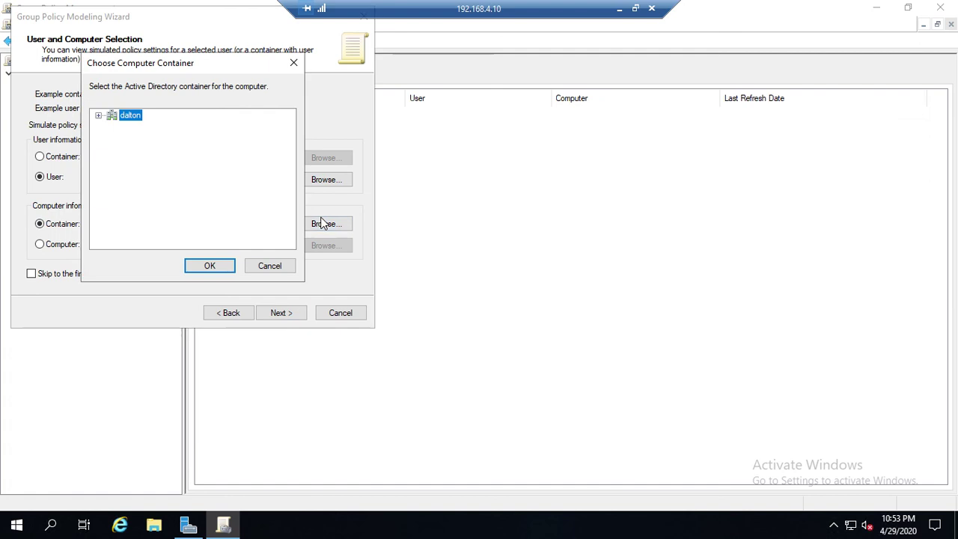
left_click(98, 116)
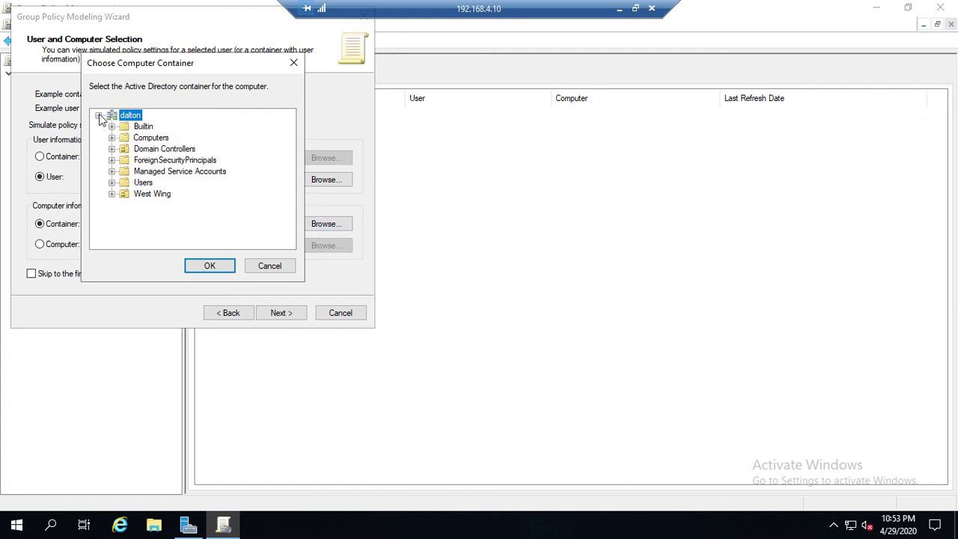
left_click(151, 138)
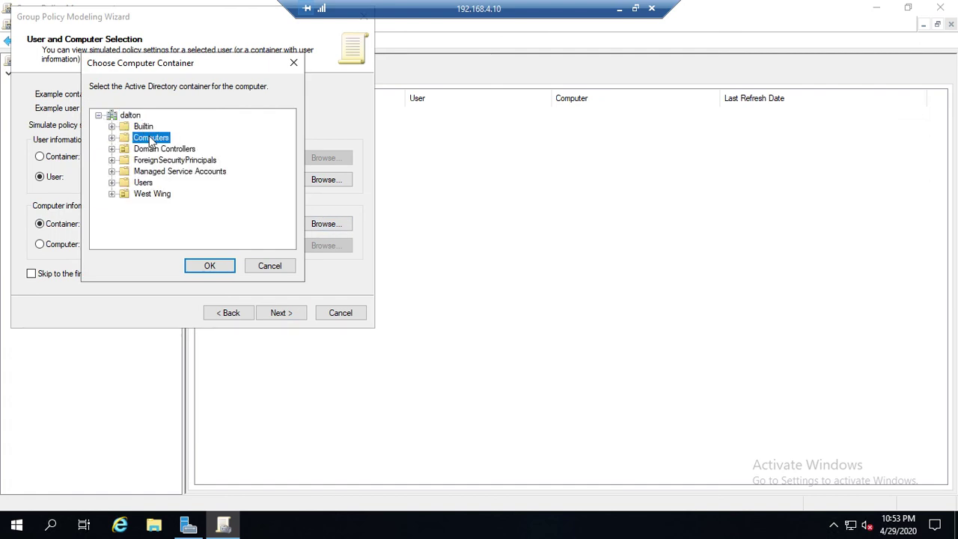
left_click(203, 266)
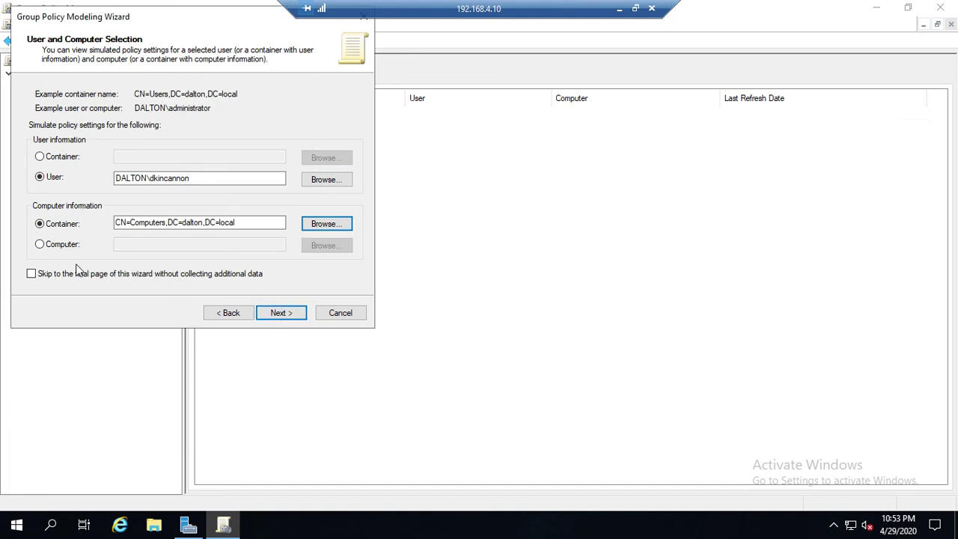
left_click(32, 274)
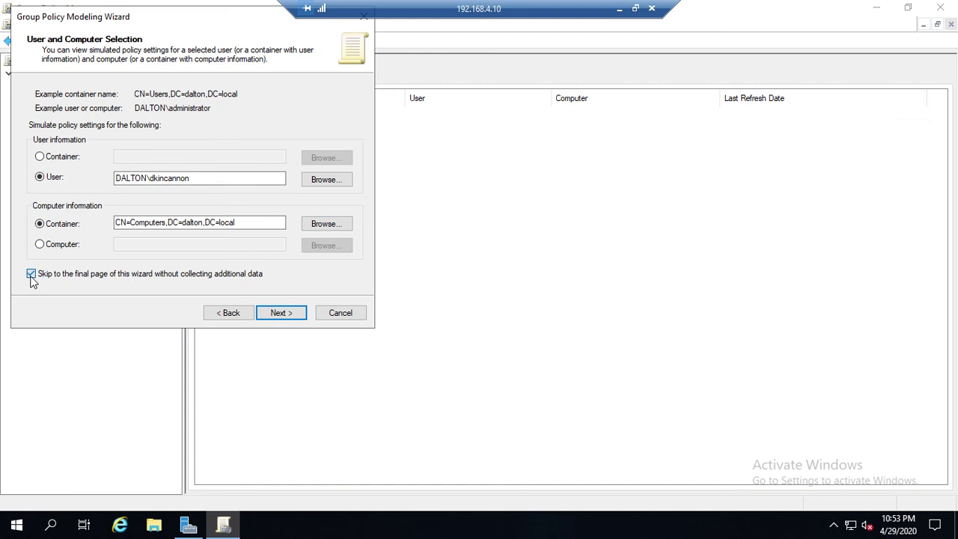
left_click(32, 275)
left_click_drag(128, 23, 180, 39)
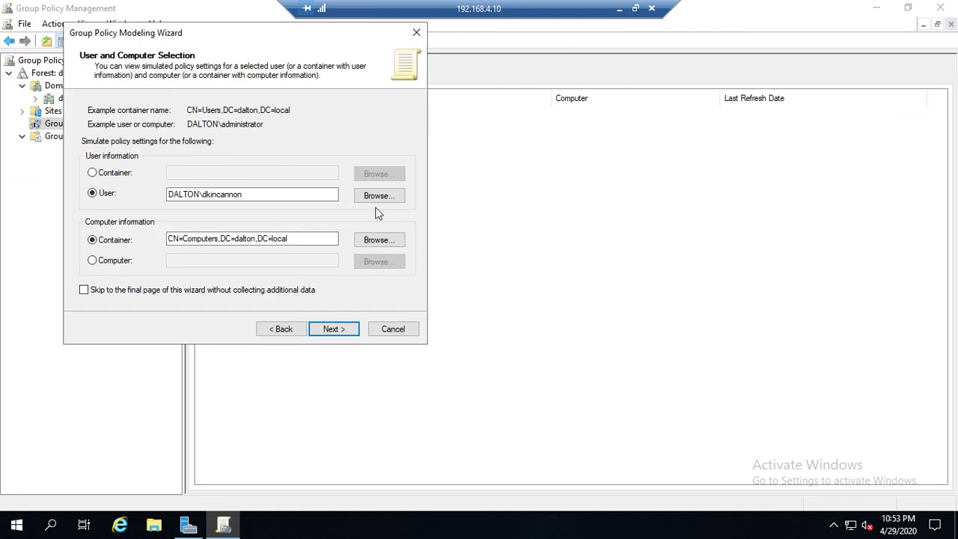
left_click(344, 327)
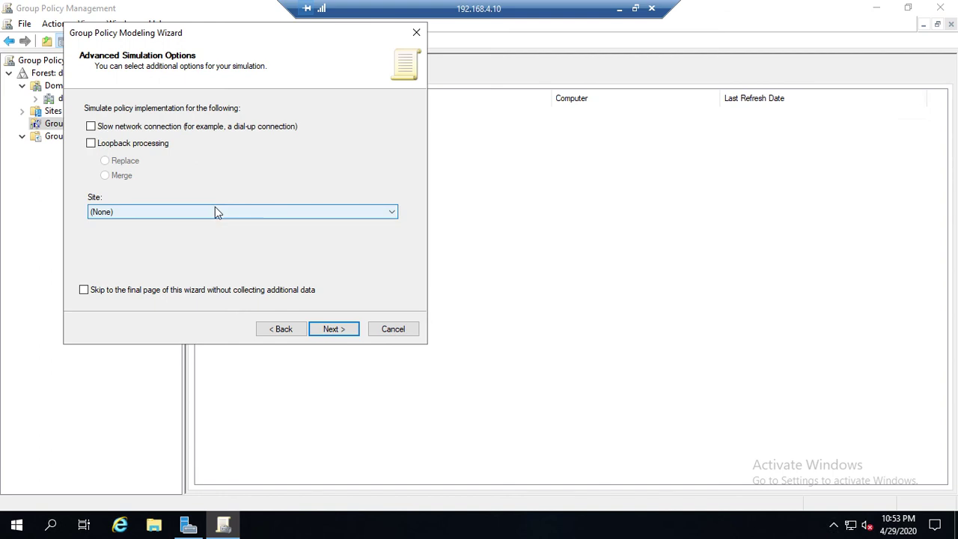
Step: Accept the default advanced simulation options, Active Directory paths and security groups, and keep all linked WMI filters for users and computers
left_click(333, 336)
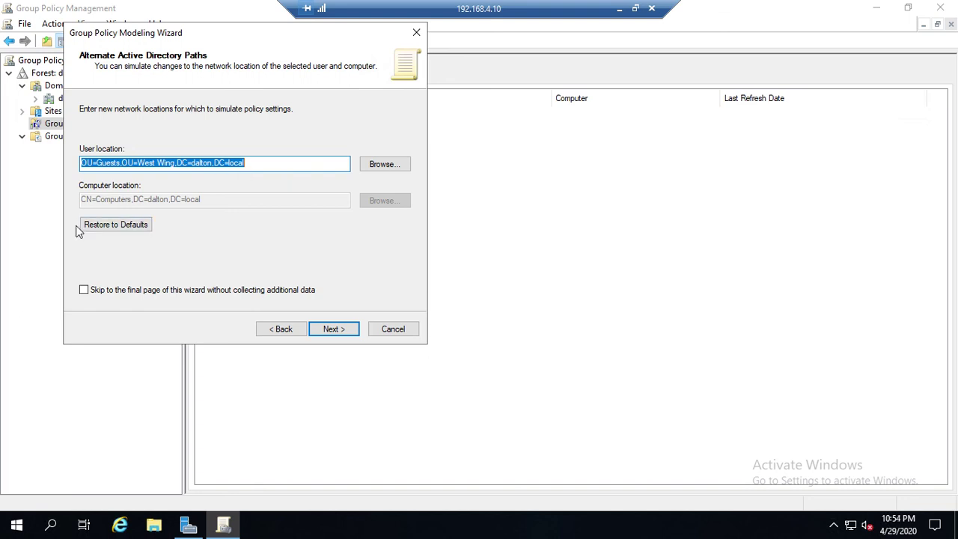
left_click(324, 336)
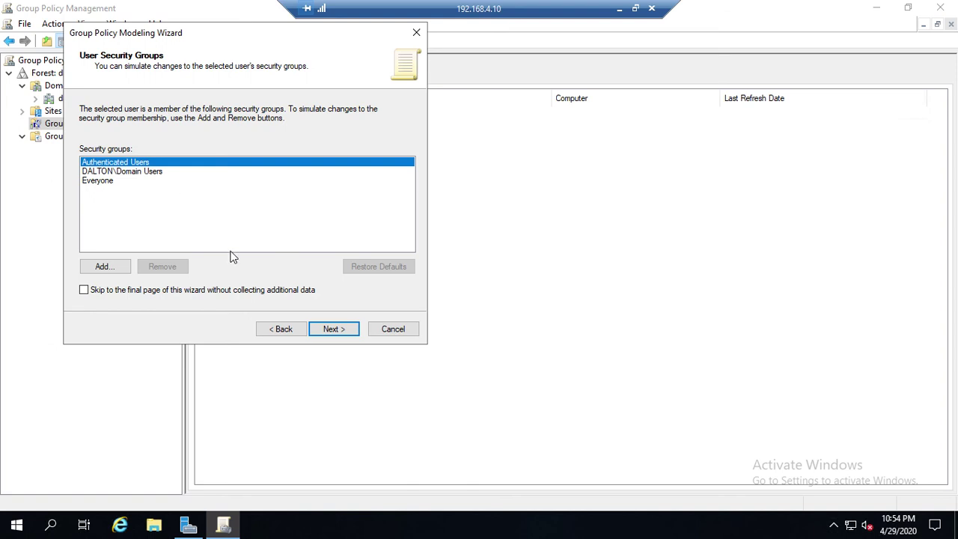
left_click(327, 330)
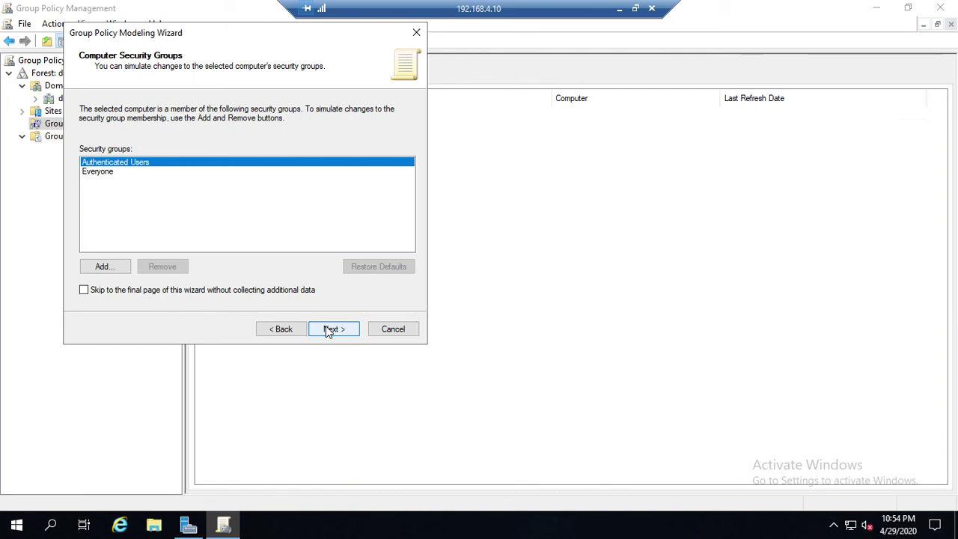
left_click(327, 330)
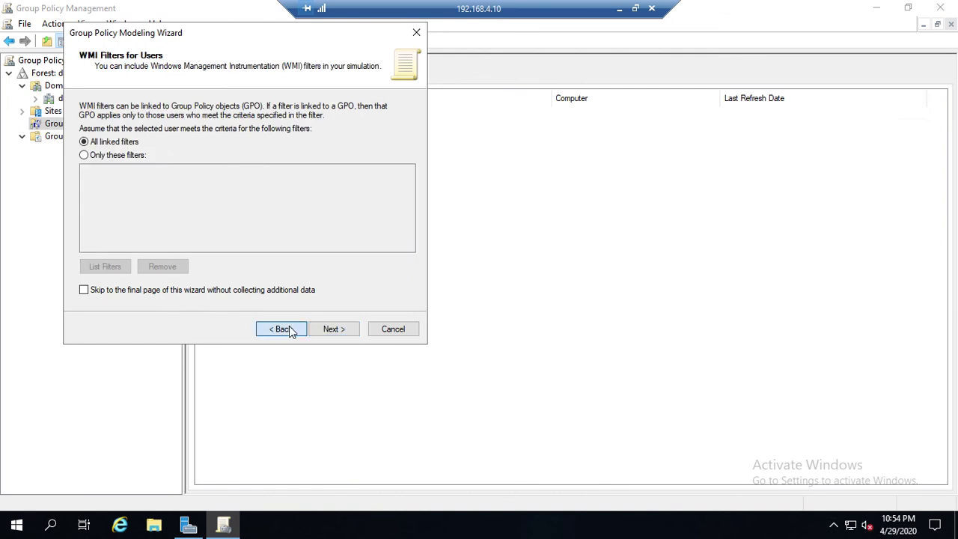
left_click(288, 329)
left_click(340, 333)
left_click(338, 334)
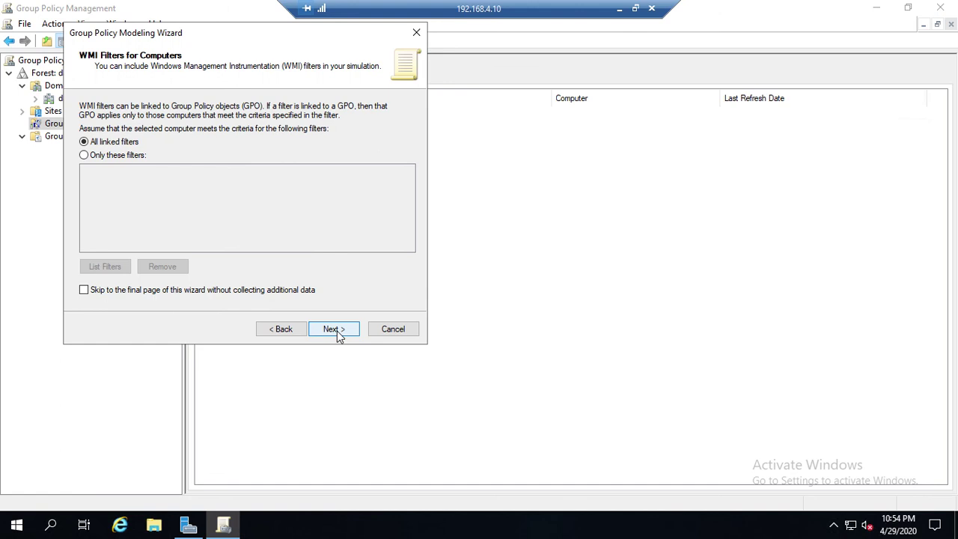
left_click(337, 330)
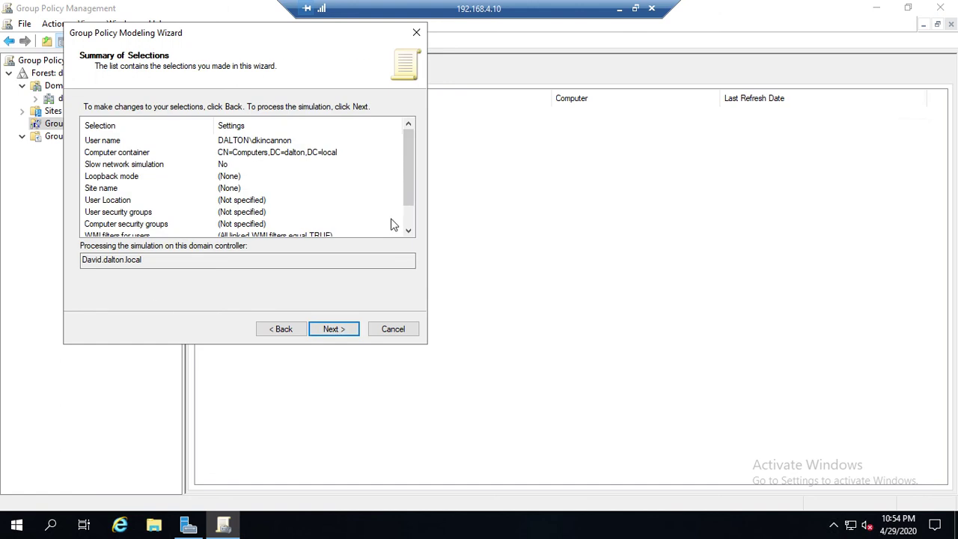
Step: Review the summary of selections, process the simulation and finish the wizard to open the modeling report
left_click_drag(409, 178, 401, 148)
left_click(325, 335)
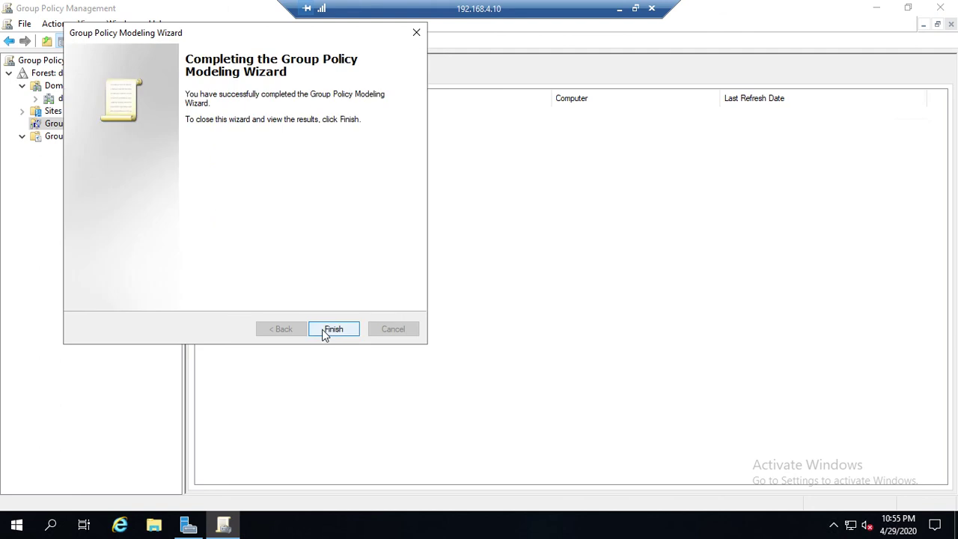
left_click(333, 329)
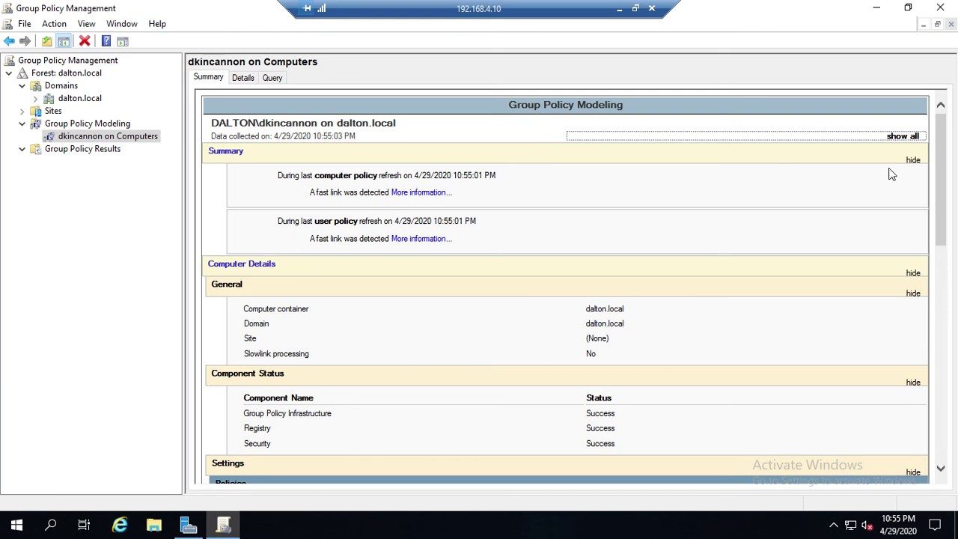
Step: Collapse the modeling report's Summary and the General, Component Status, Settings, Group Policy Objects and WMI Filters sections under Computer Details
left_click(912, 161)
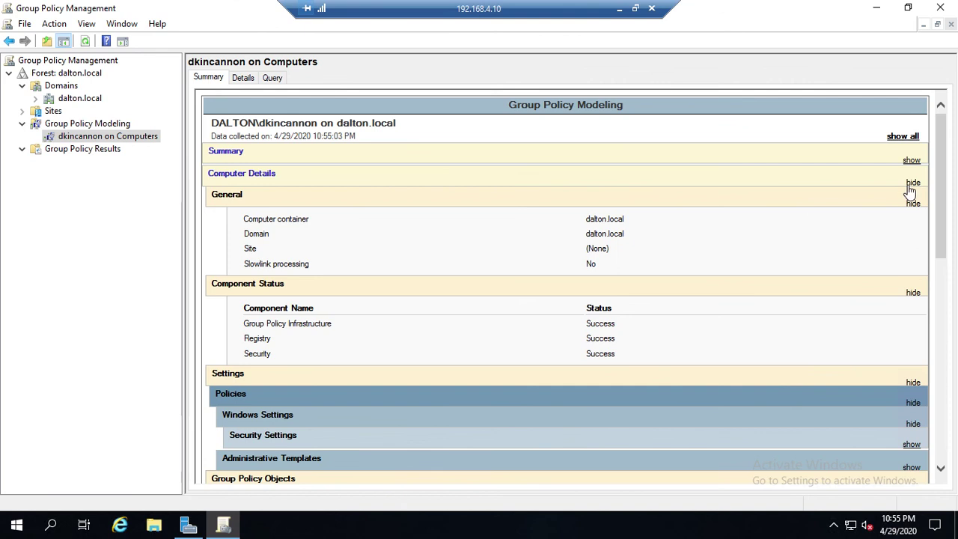
left_click(913, 205)
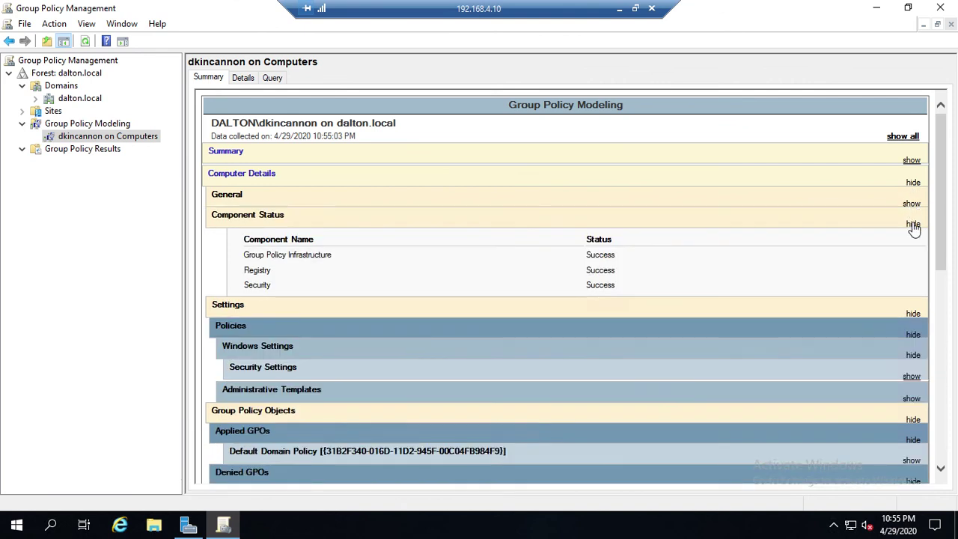
left_click(913, 225)
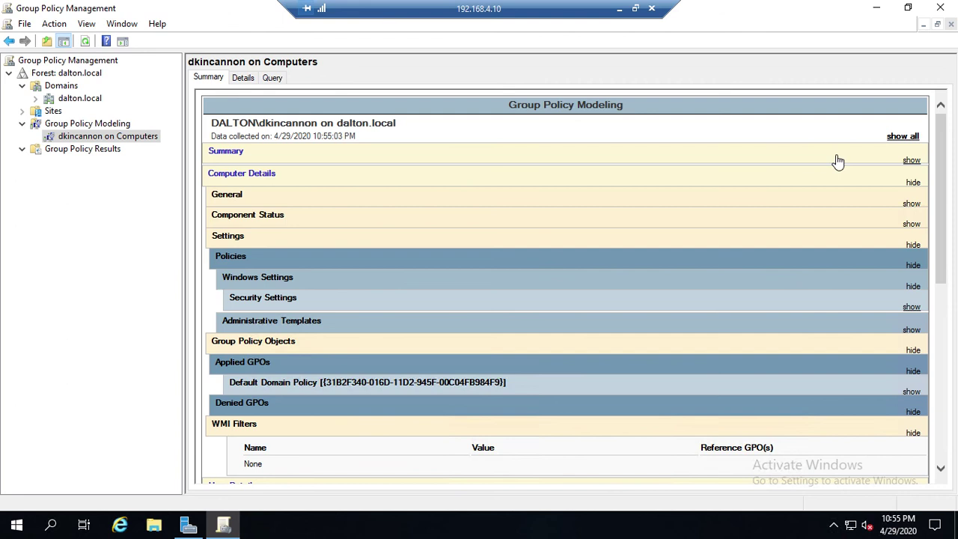
left_click(913, 246)
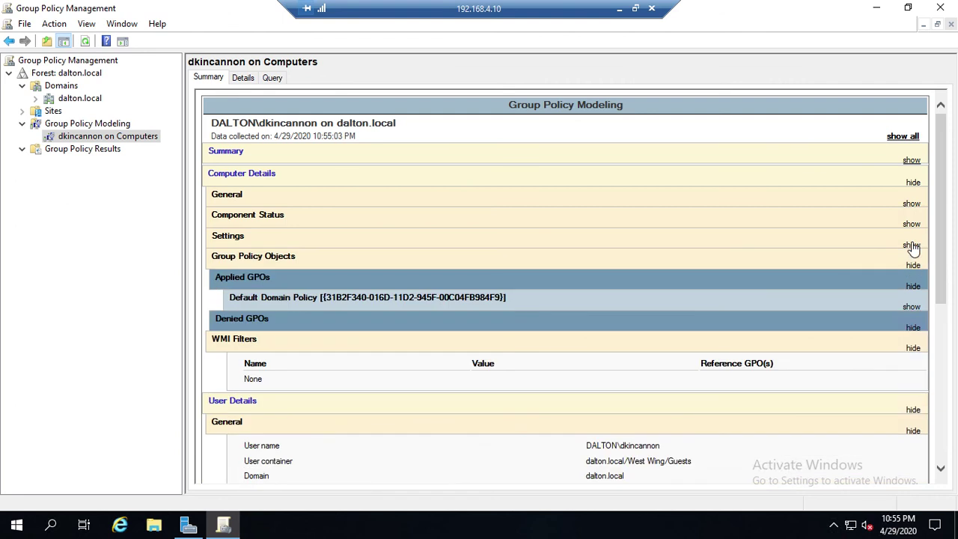
left_click(913, 266)
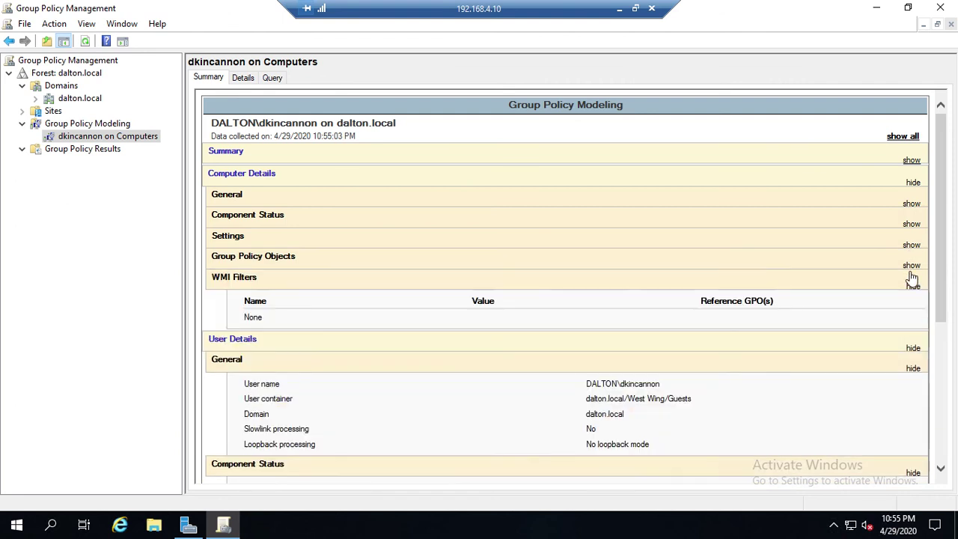
left_click(914, 286)
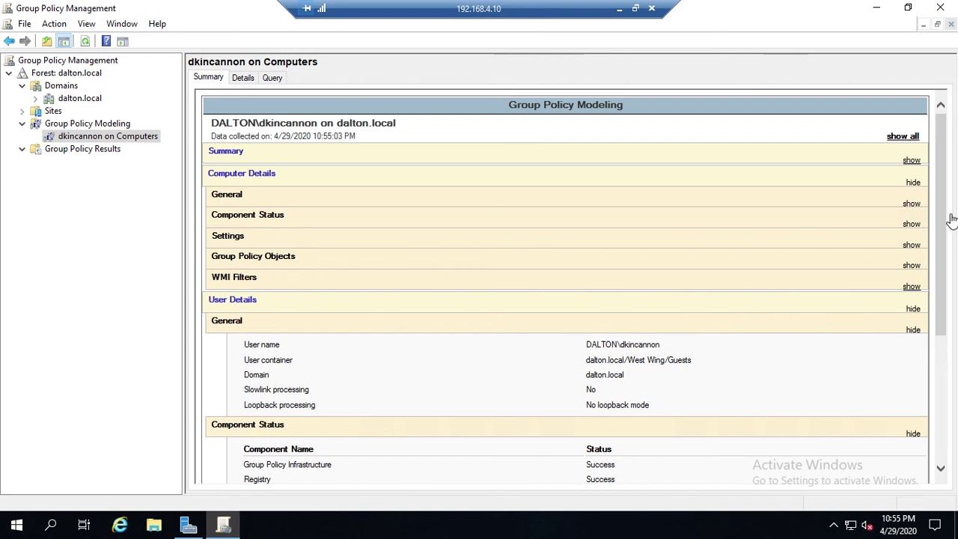
Step: Under User Details, collapse General and Component Status, and expand Administrative Templates to examine the Control Panel policy
left_click(912, 331)
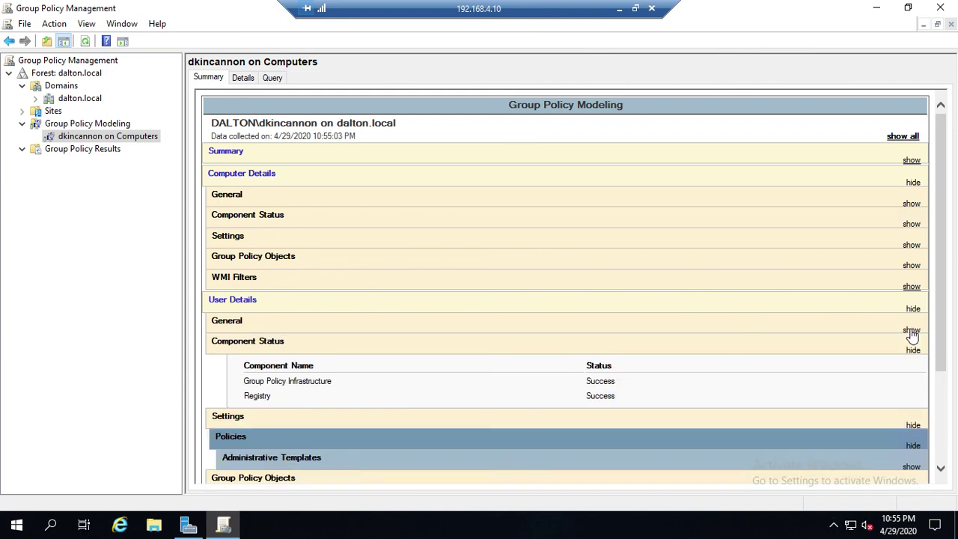
left_click(913, 351)
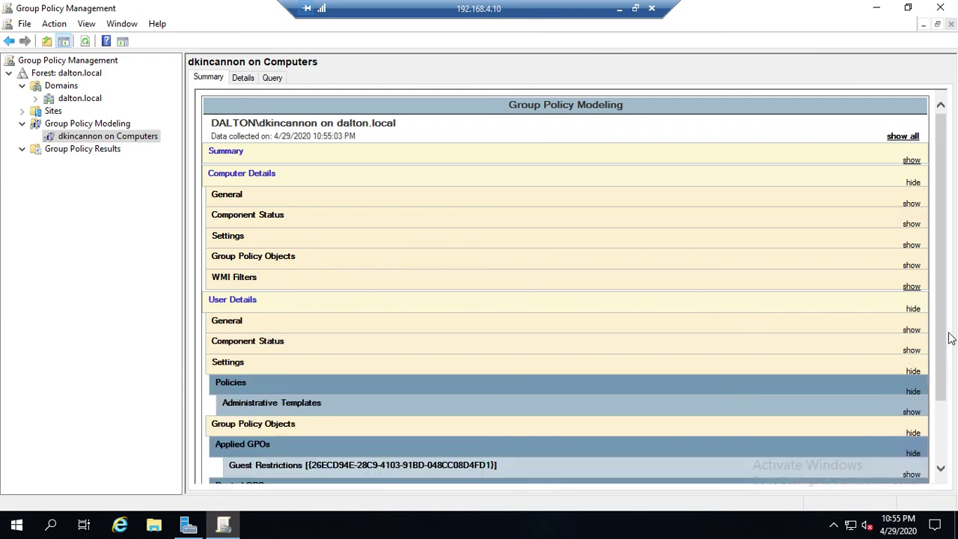
left_click_drag(941, 326, 942, 384)
left_click(912, 331)
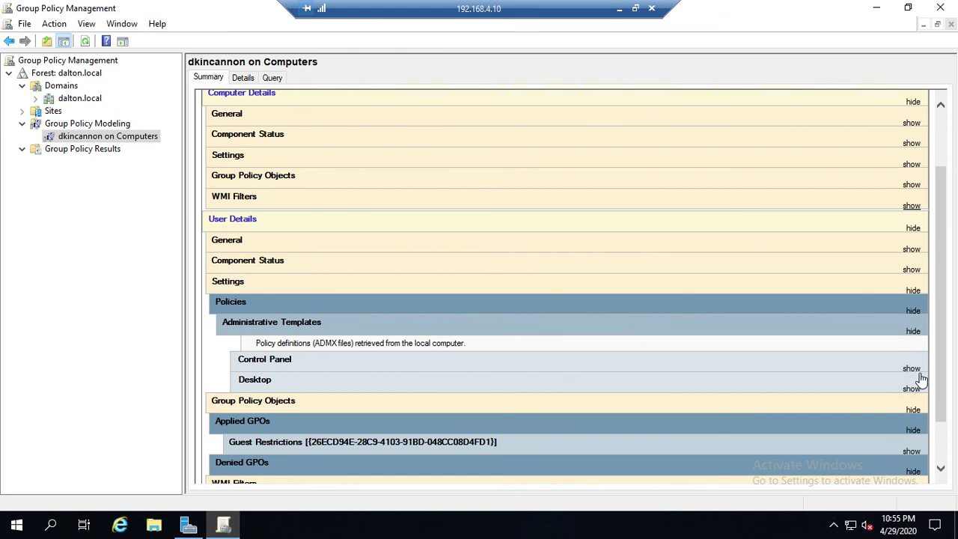
left_click(911, 369)
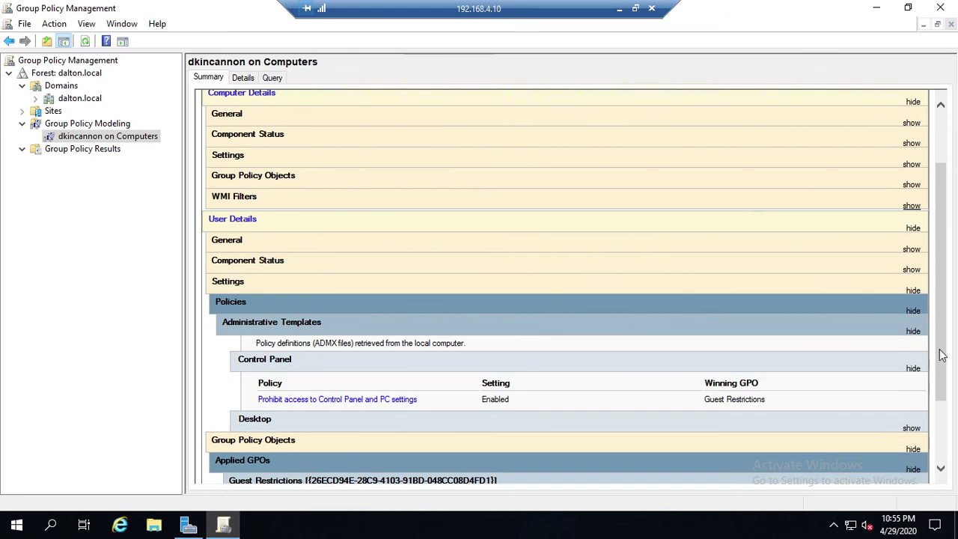
scroll(944, 366, "down", 1)
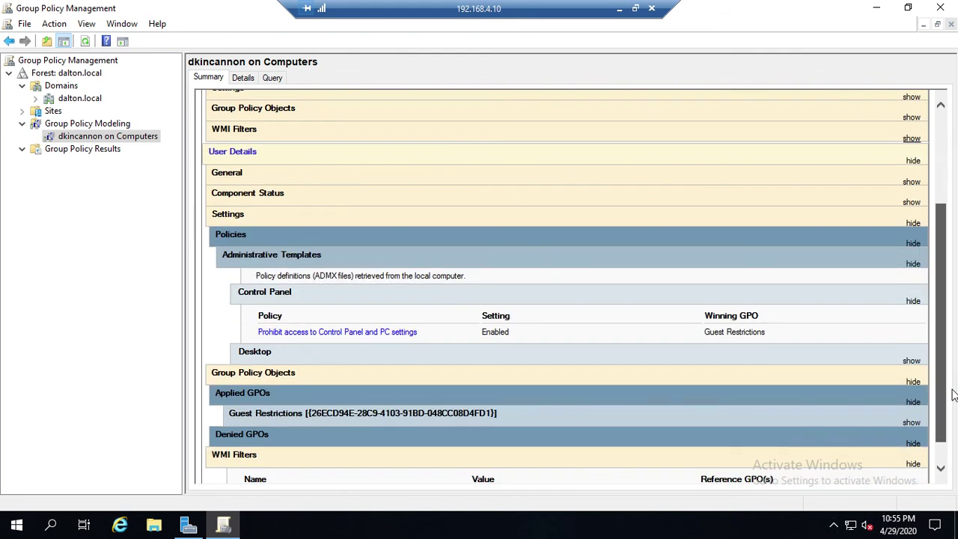
Step: Expand the Desktop policies under User Details and examine the winning GPOs, applied and denied GPOs, and WMI filters in the modeling report
left_click(911, 362)
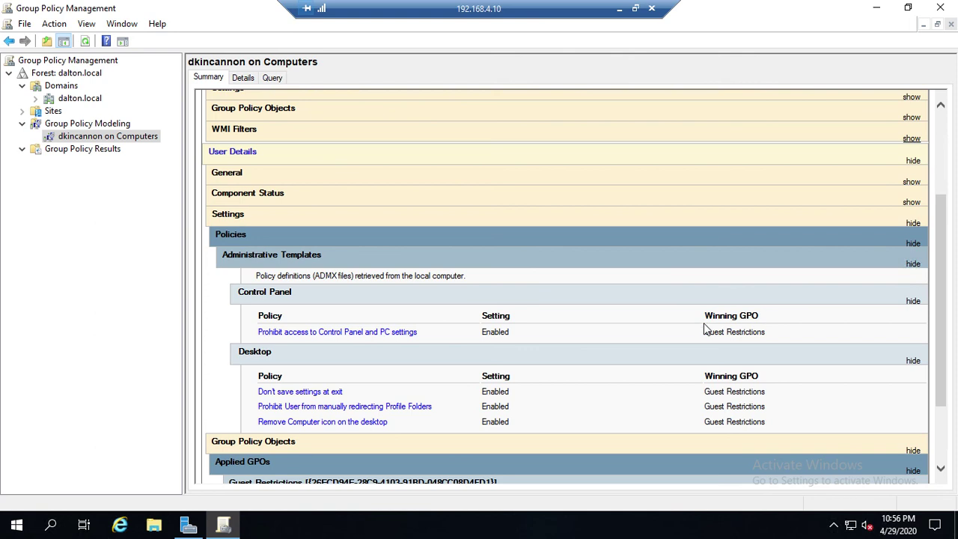
left_click_drag(722, 333, 778, 332)
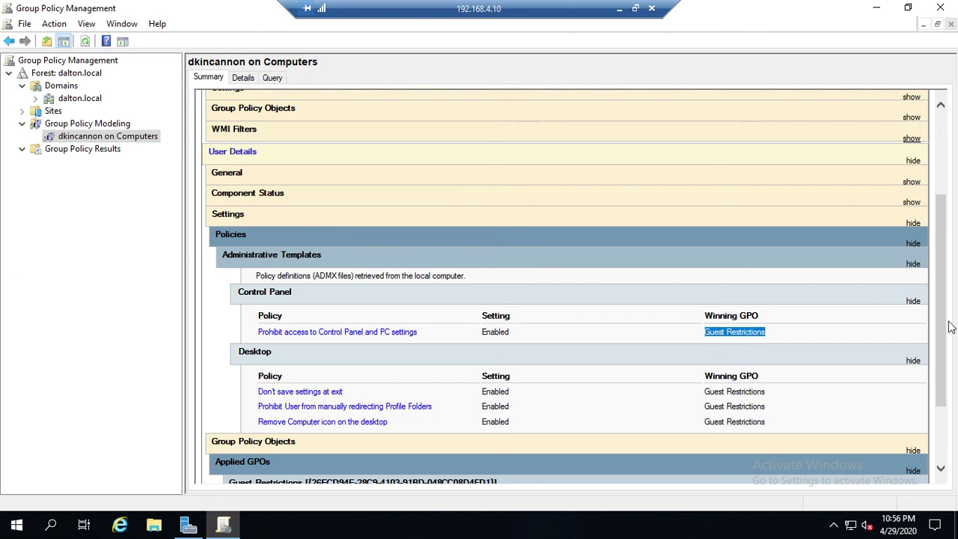
left_click_drag(944, 326, 956, 436)
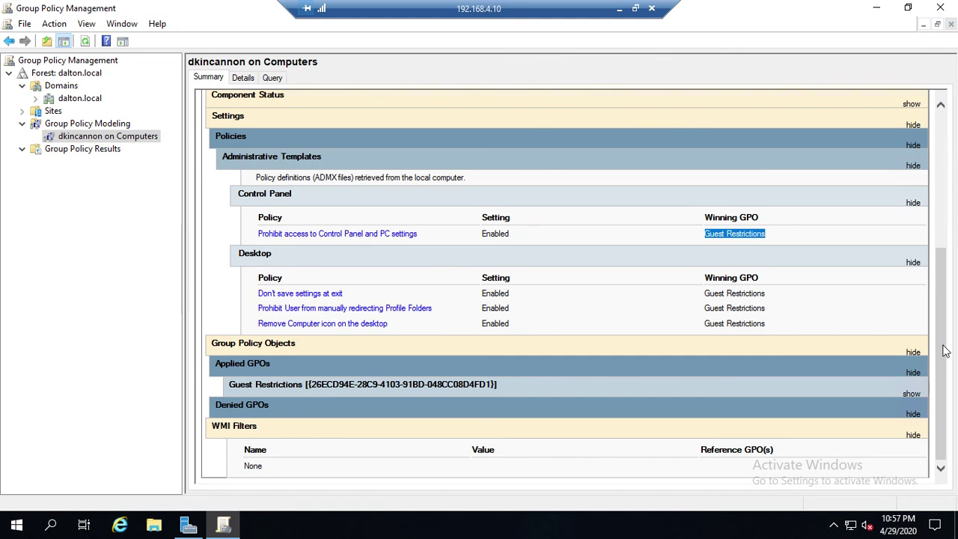
left_click_drag(941, 346, 947, 171)
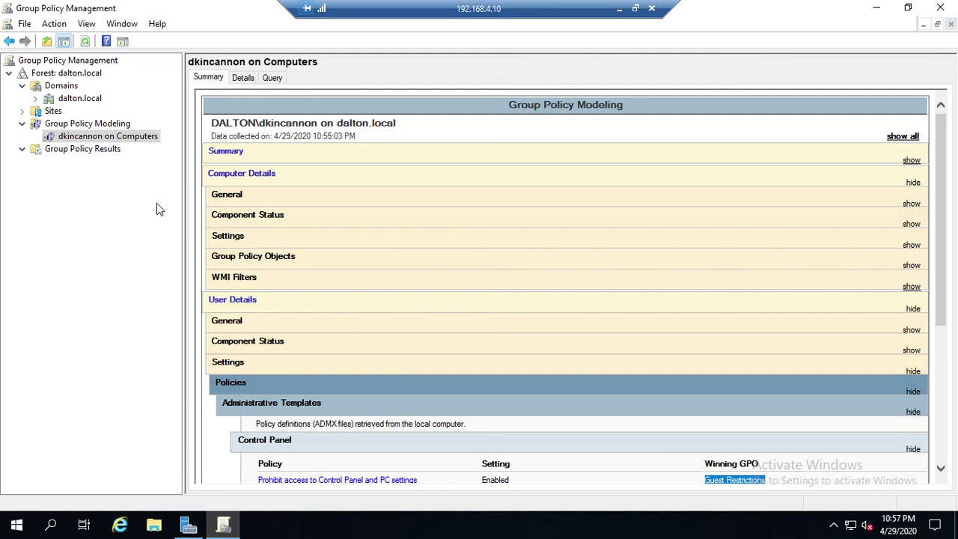
Step: Delete the saved modeling query under Group Policy Modeling and confirm its removal
right_click(97, 142)
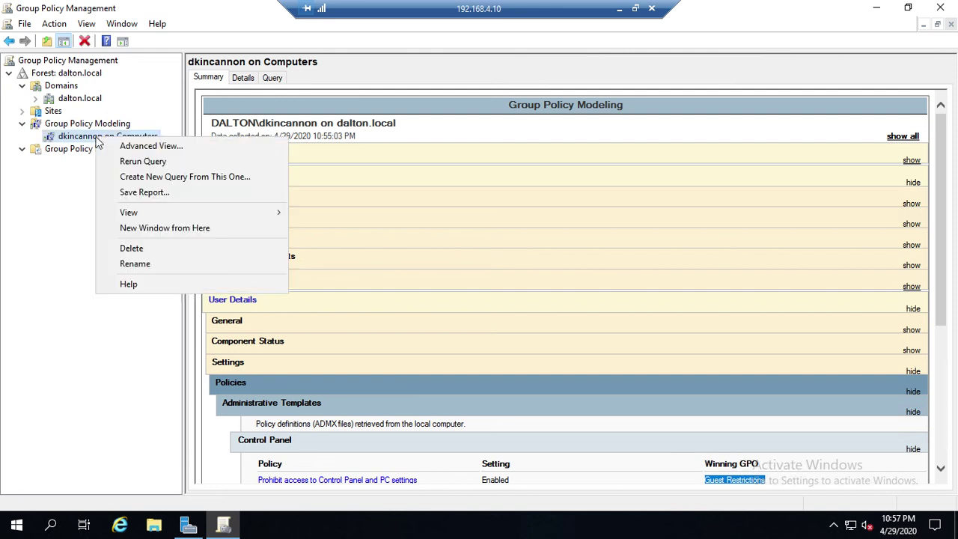
left_click(169, 247)
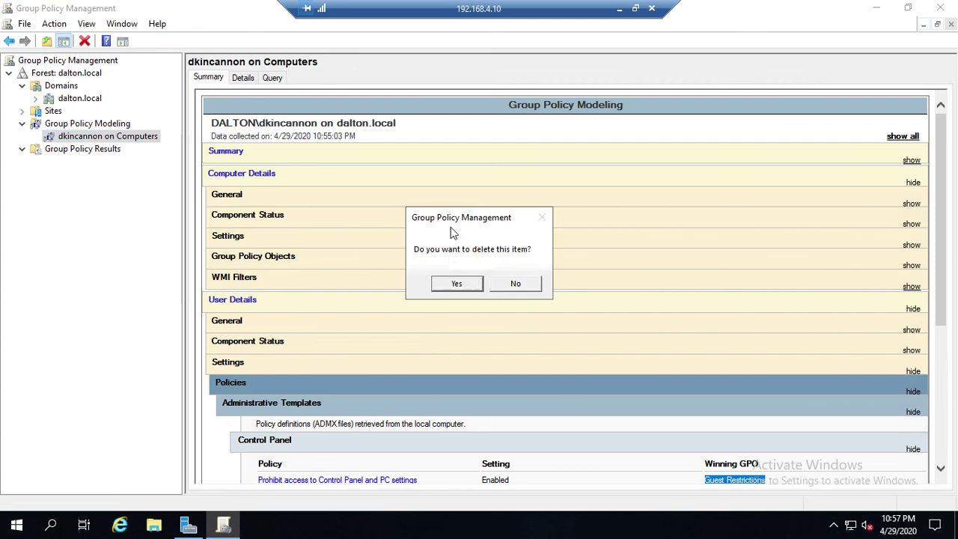
left_click(462, 282)
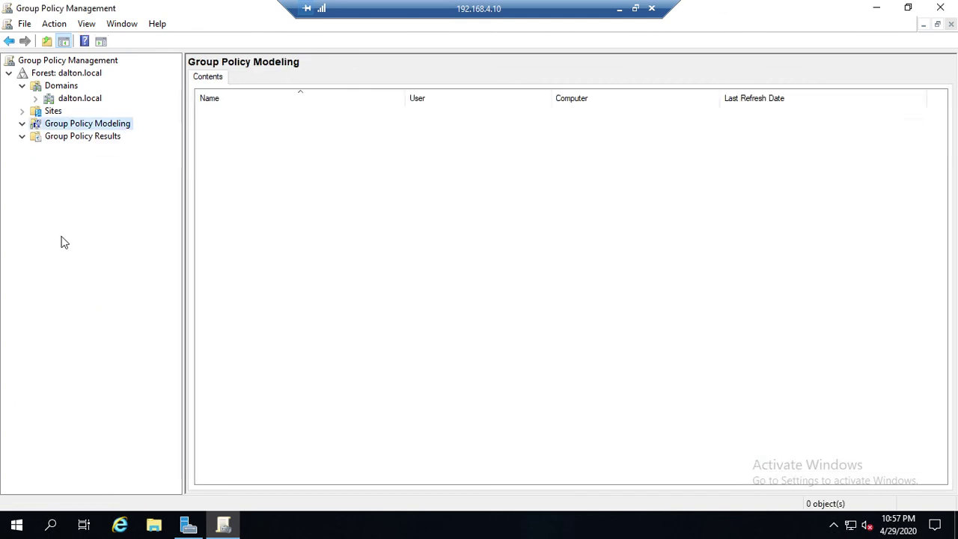